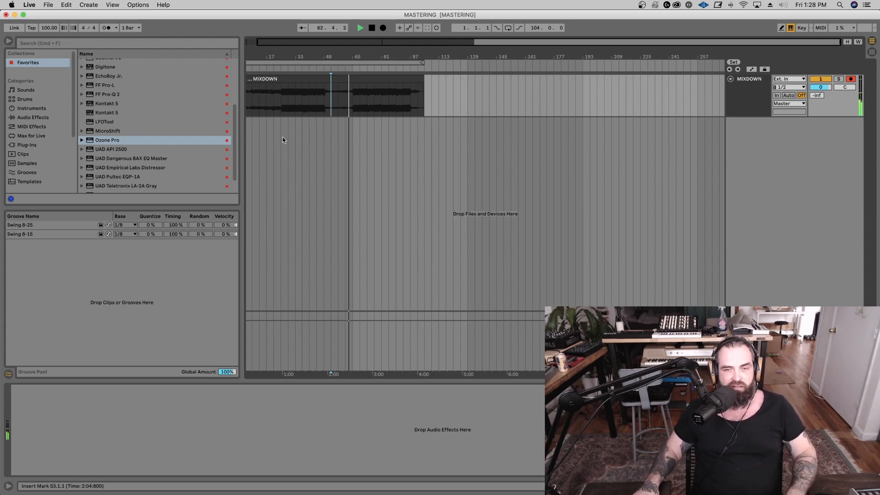
Stop playback and load the Ozone Pro plug-in onto the MIXDOWN track
key("space")
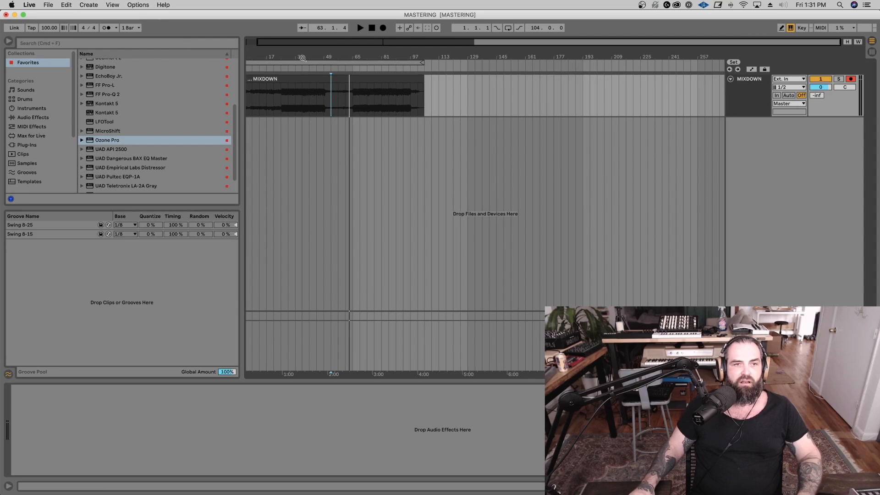
left_click_drag(312, 55, 320, 55)
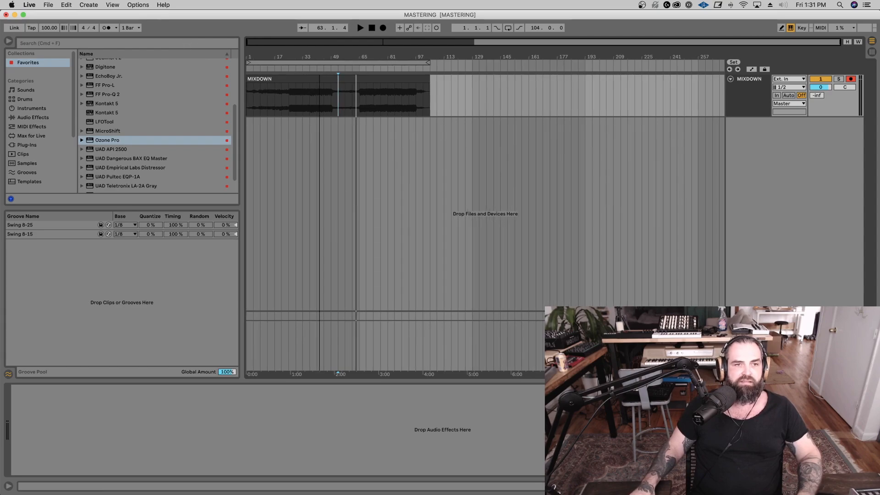
left_click(274, 101)
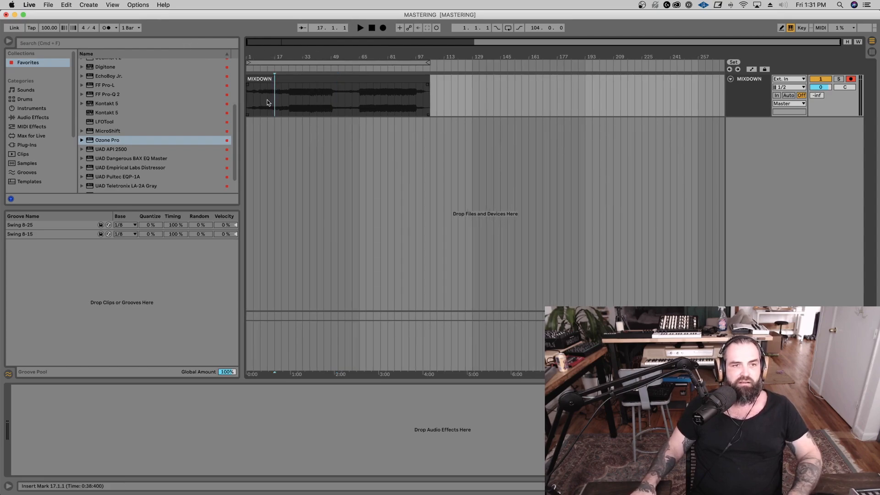
left_click(381, 97)
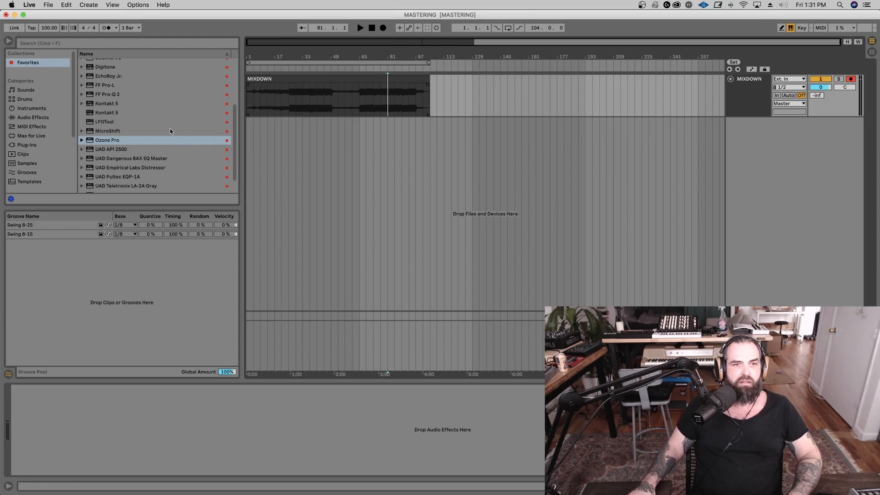
left_click(109, 139)
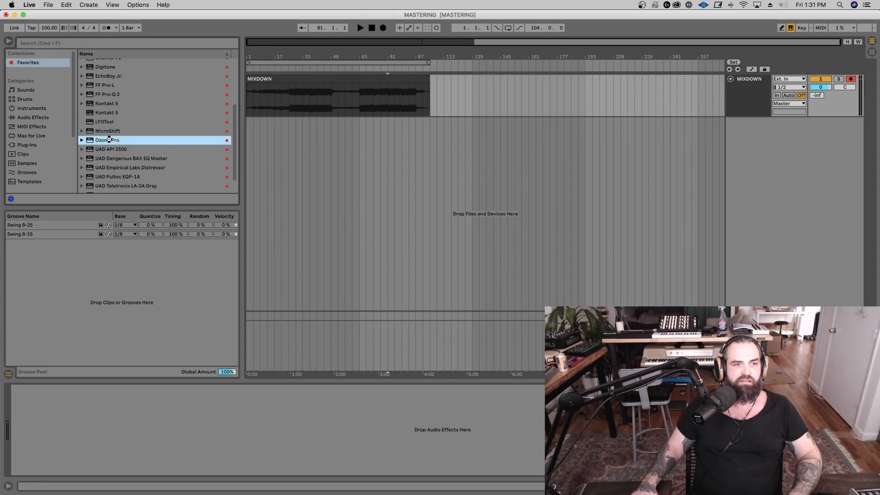
double_click(109, 139)
left_click_drag(139, 146, 307, 146)
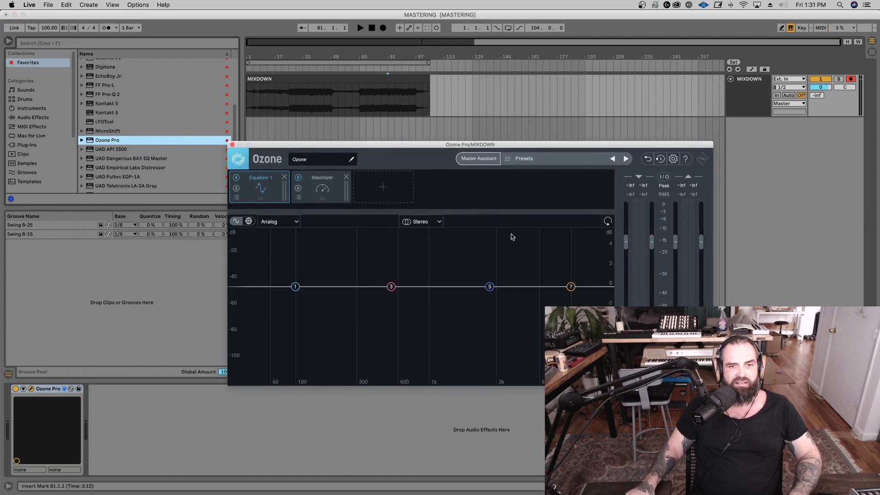
Play the mixdown from bar 33 to check its levels through Ozone Pro
left_click(302, 105)
key("space")
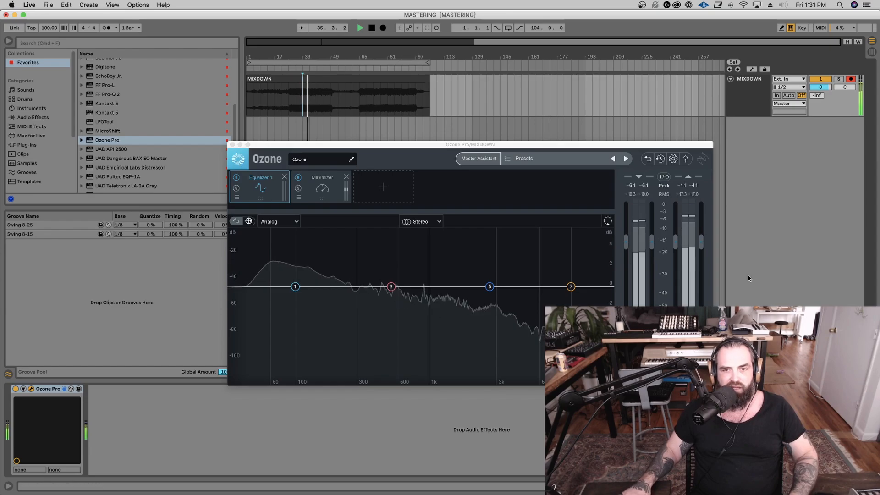
key("space")
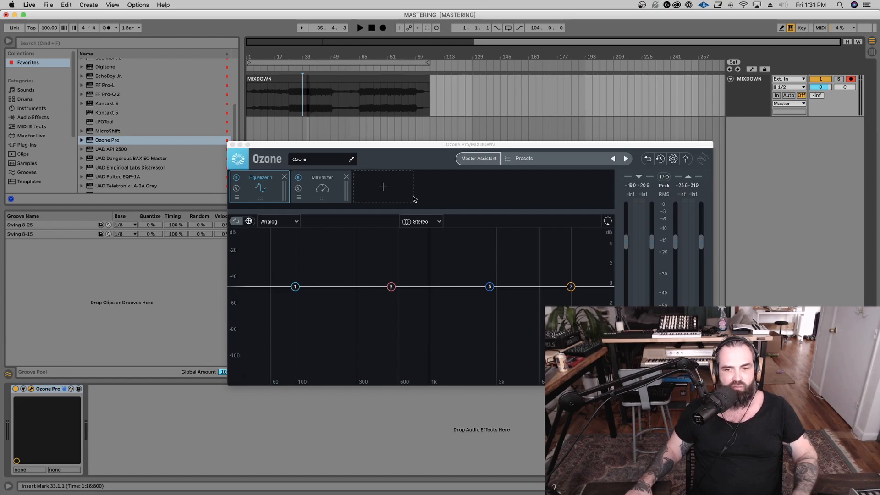
key("space")
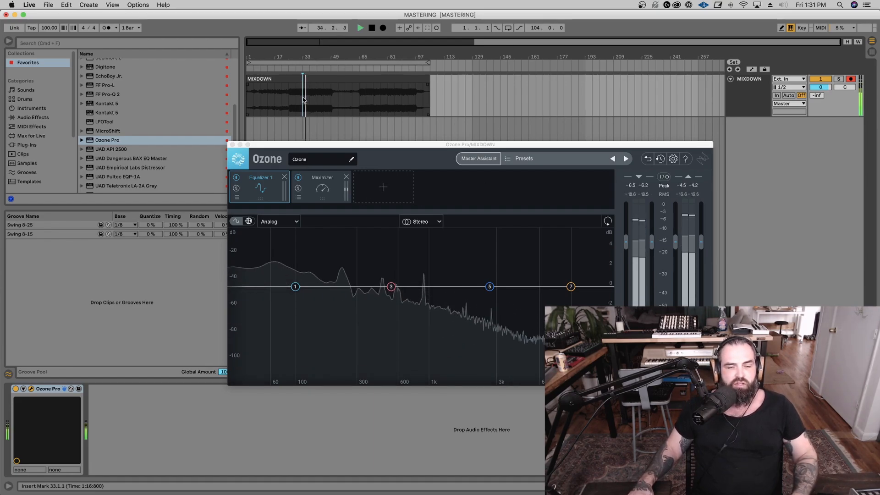
Audition the mixdown from bars 9, 53 and 33 to compare the quiet and loud sections
left_click(260, 101)
key("space")
key("space")
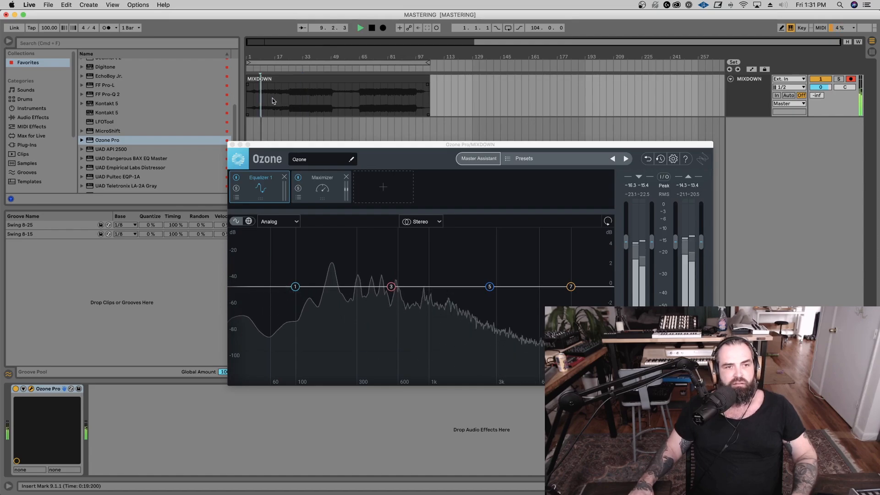
left_click(339, 100)
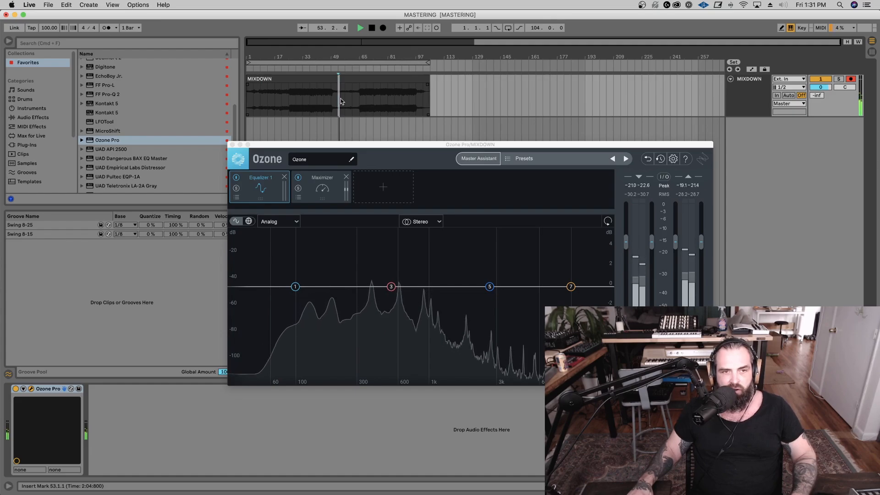
left_click(303, 100)
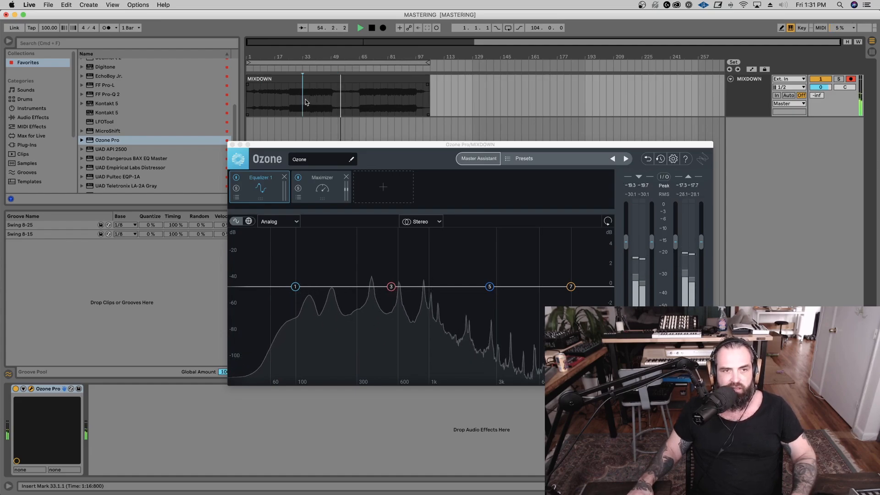
key("space")
key("space")
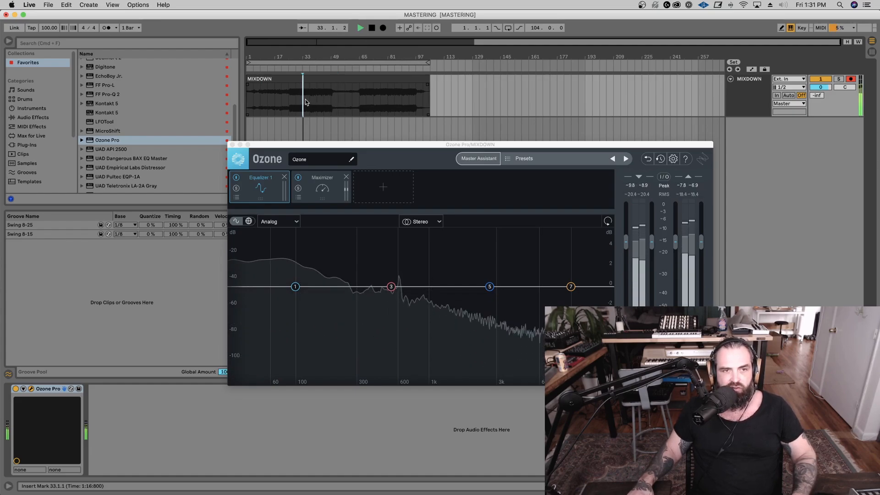
Play the second loud section of the mixdown from bar 73 to check its peak levels, and stop playback
left_click(372, 101)
key("space")
key("space")
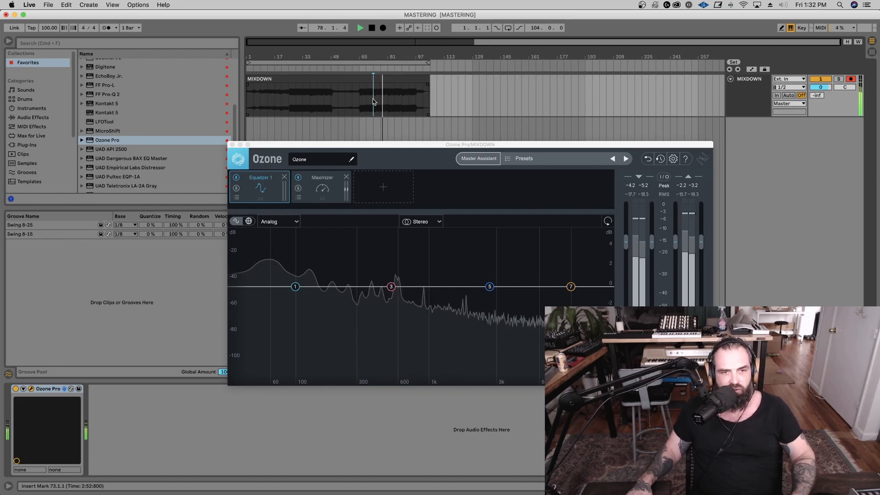
key("space")
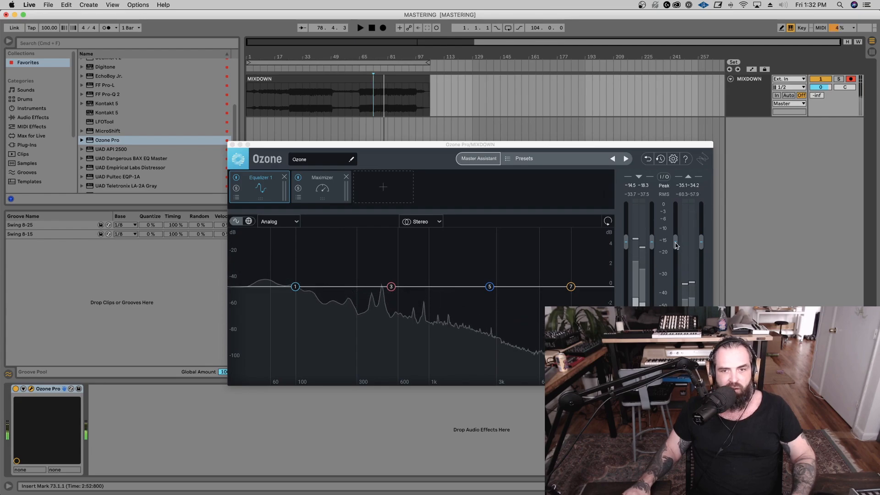
Lower Ozone's output level and remove the Maximizer and Equalizer 1 modules from the signal chain
left_click(675, 243)
left_click_drag(674, 247, 673, 252)
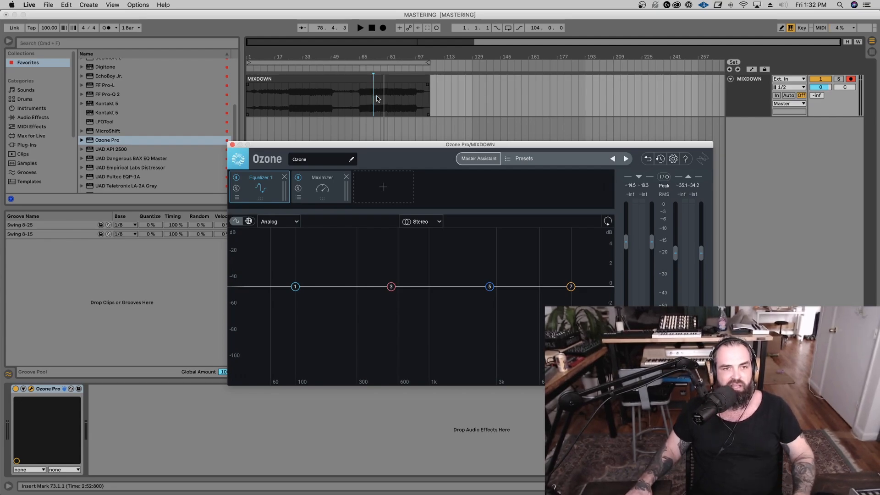
left_click(346, 177)
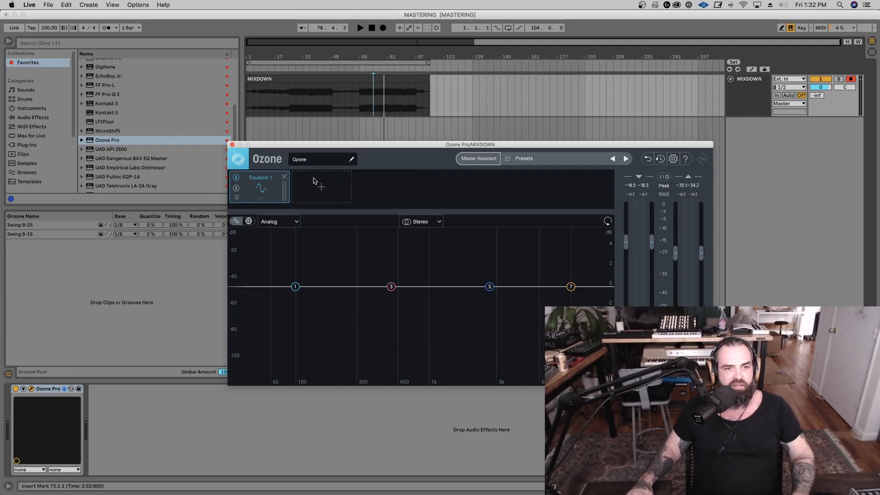
left_click(284, 177)
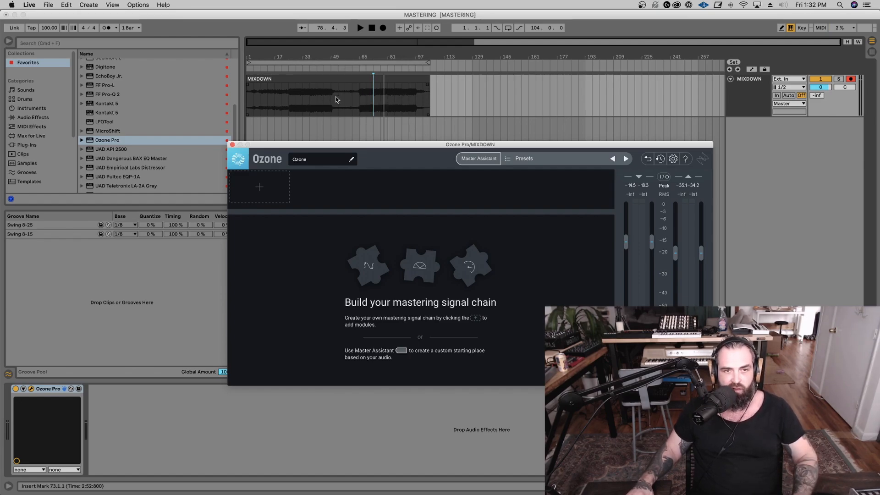
Set the playback start to bar 69 and add a Vintage Limiter module to the empty Ozone chain
left_click(379, 101)
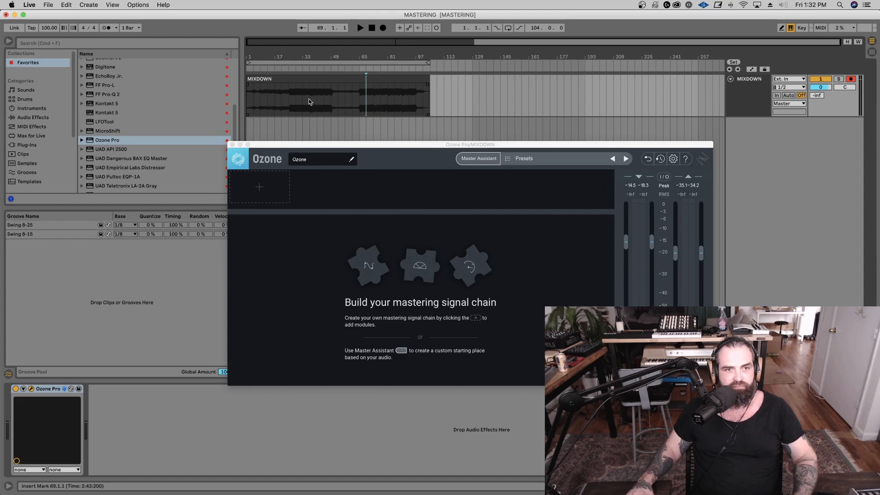
key("space")
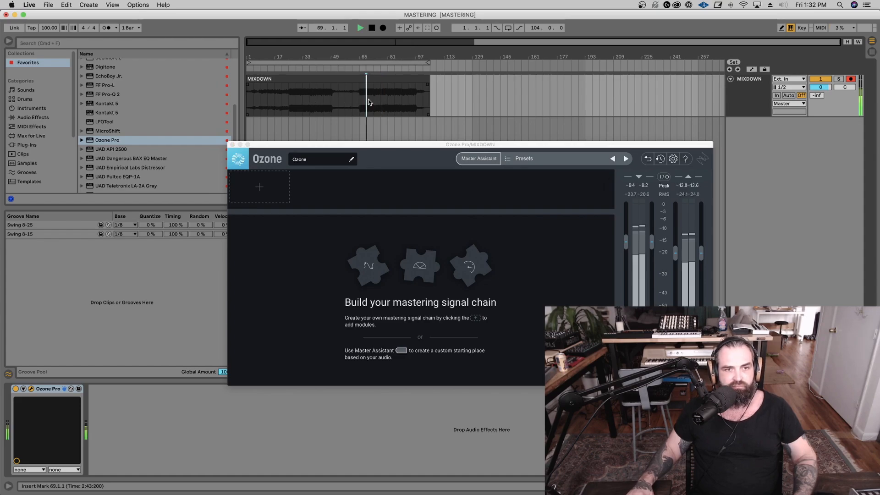
key("space")
left_click(264, 193)
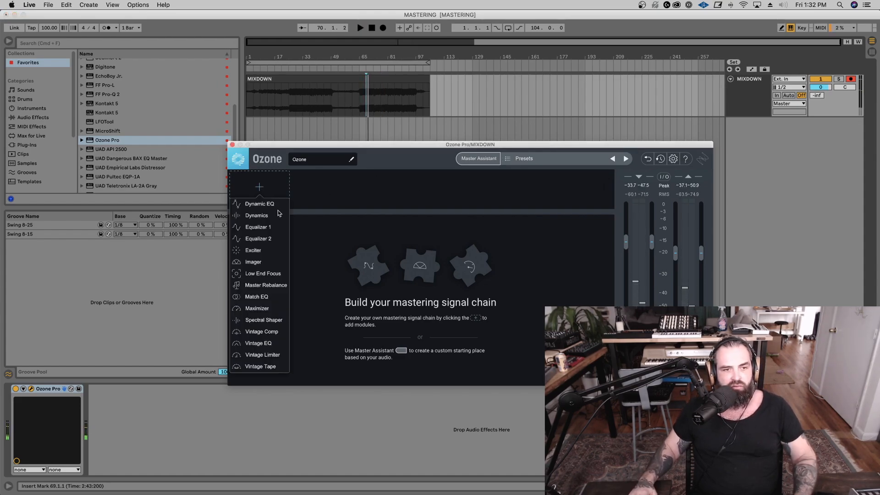
left_click(271, 356)
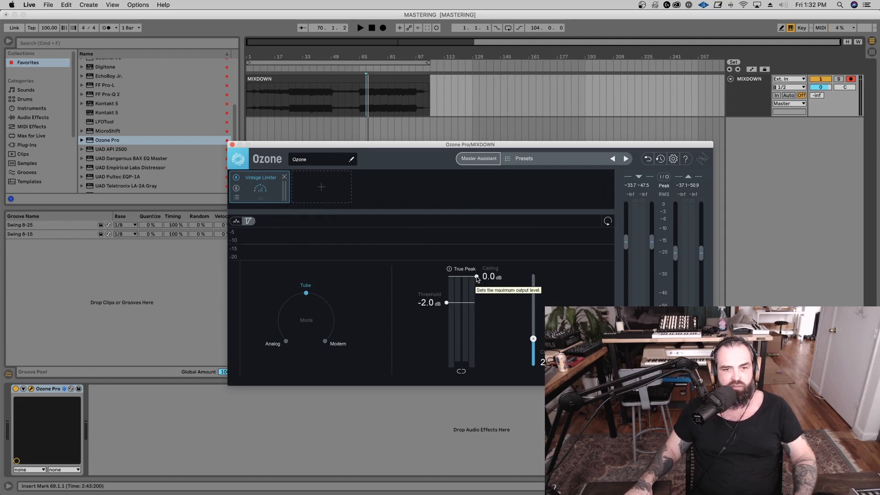
Set the Vintage Limiter's ceiling to -1.0 dB and lower its threshold to about -11.0 dB during playback
left_click_drag(477, 277, 477, 280)
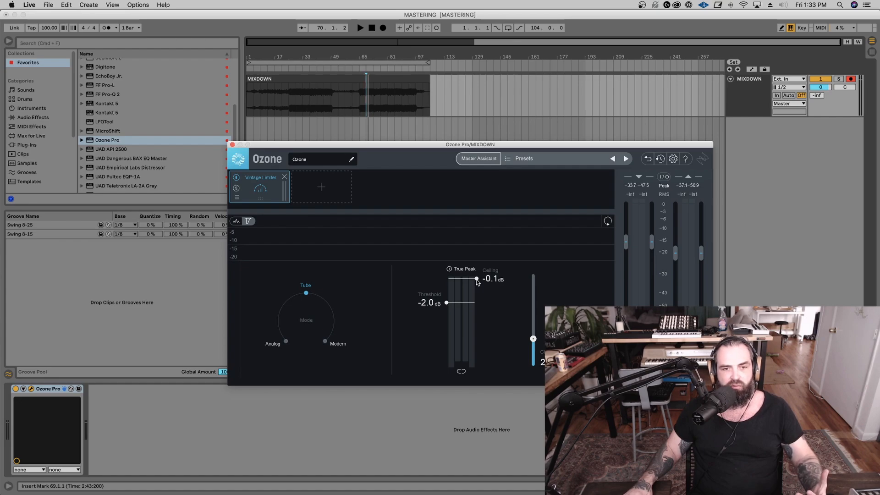
left_click_drag(477, 281, 476, 293)
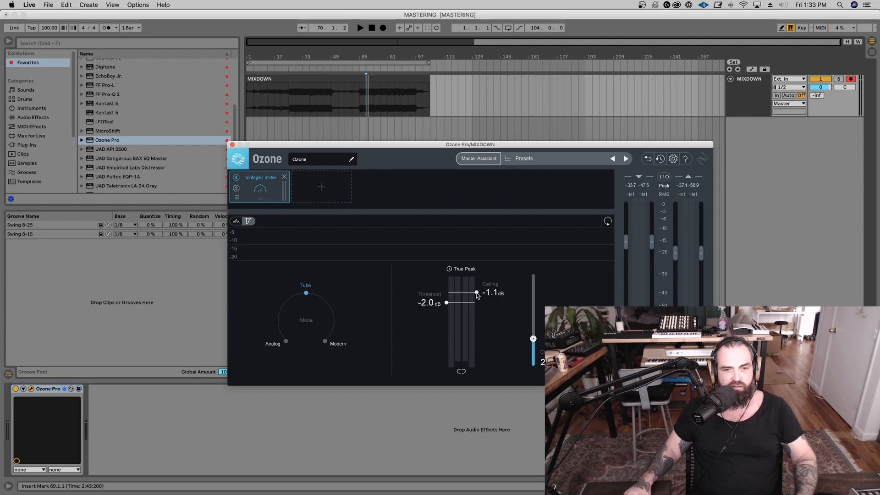
key("space")
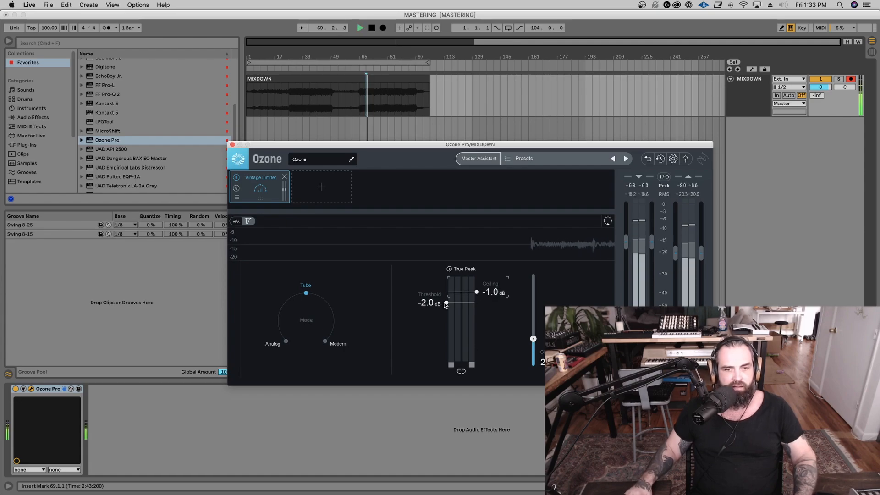
left_click_drag(446, 302, 446, 347)
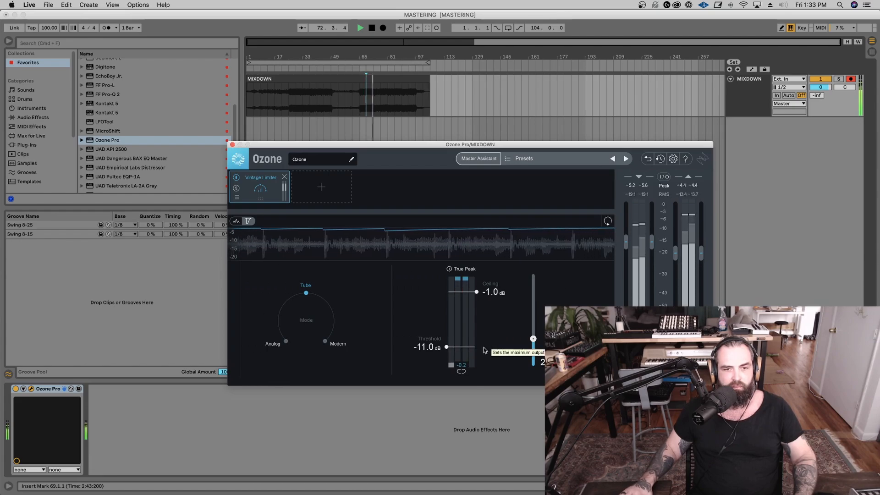
Fine-tune the limiter's threshold to -11.2 dB with its mode set to Modern, and stop playback
left_click_drag(447, 347, 446, 348)
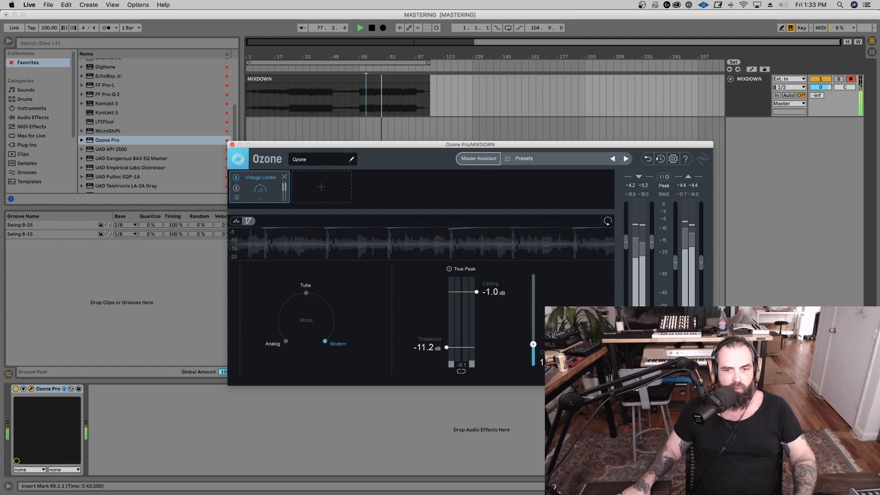
left_click(479, 158)
left_click(678, 373)
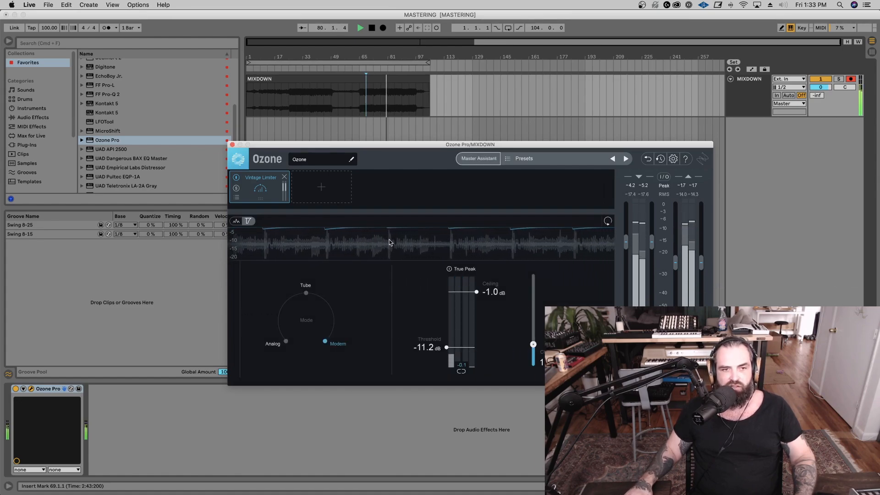
key("space")
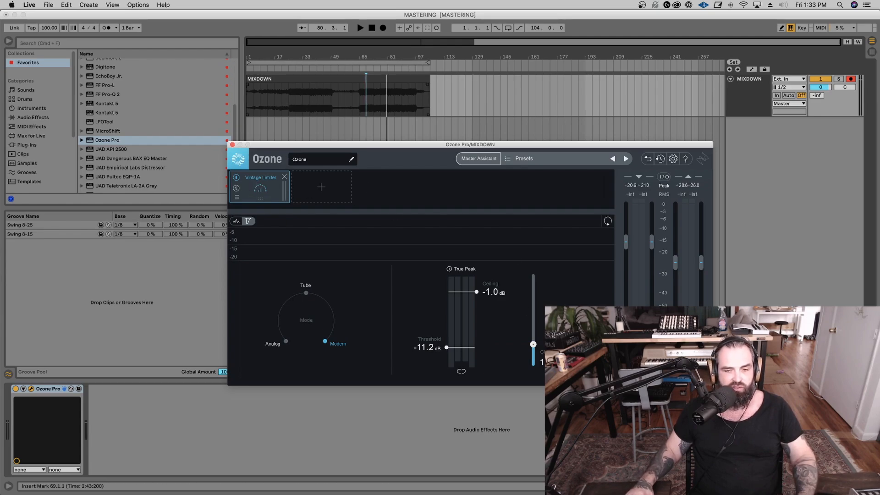
Add an Equalizer 1 module after the Vintage Limiter and play the track from bar 69
left_click(321, 188)
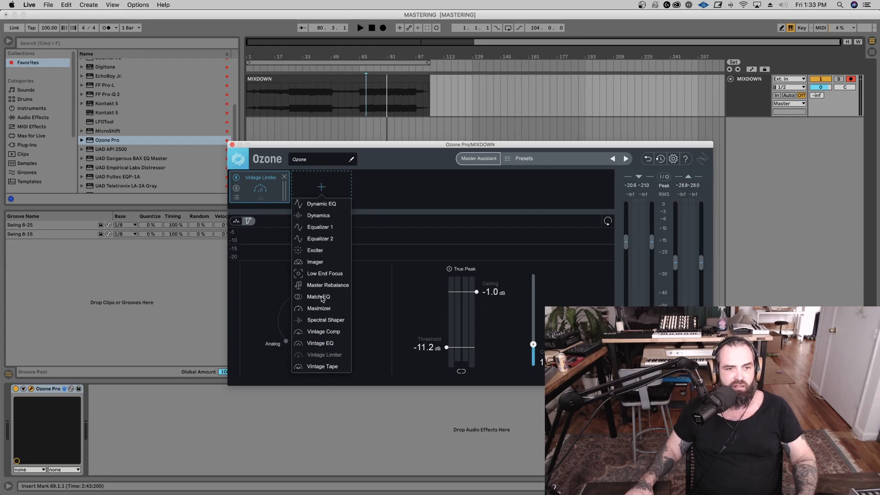
left_click(321, 227)
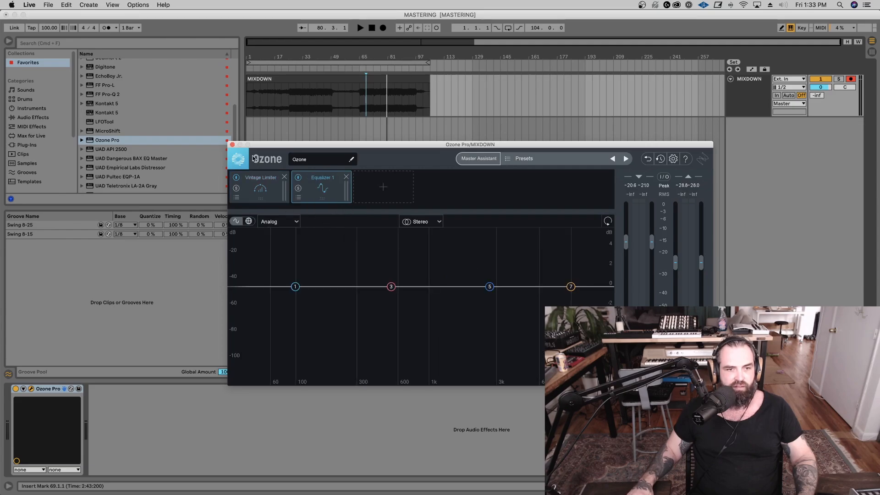
key("space")
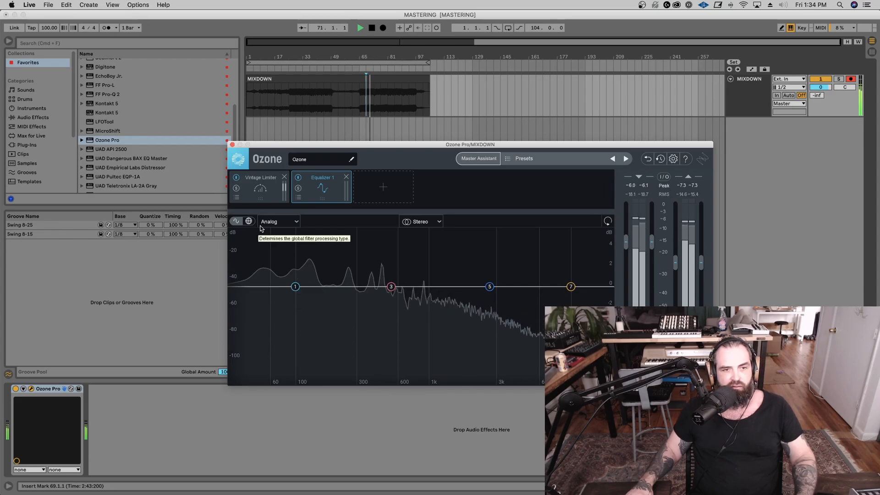
Switch the equalizer's global filter type from Analog to Digital
left_click(274, 223)
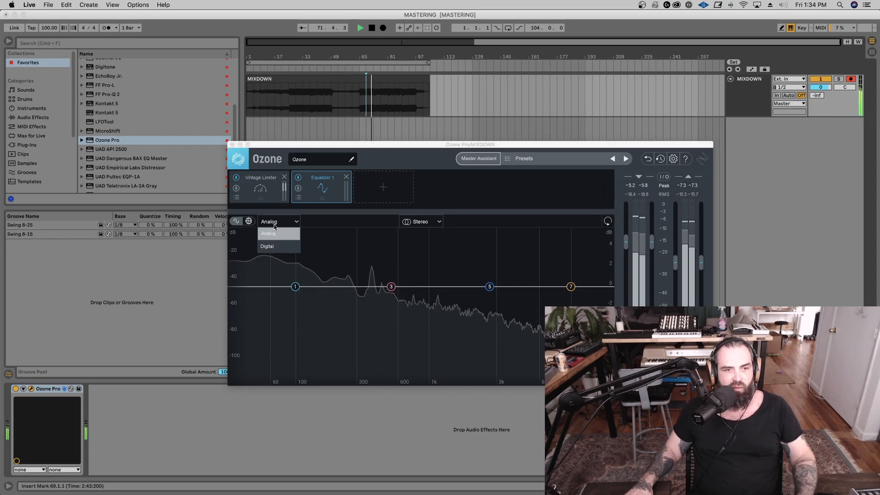
left_click(271, 225)
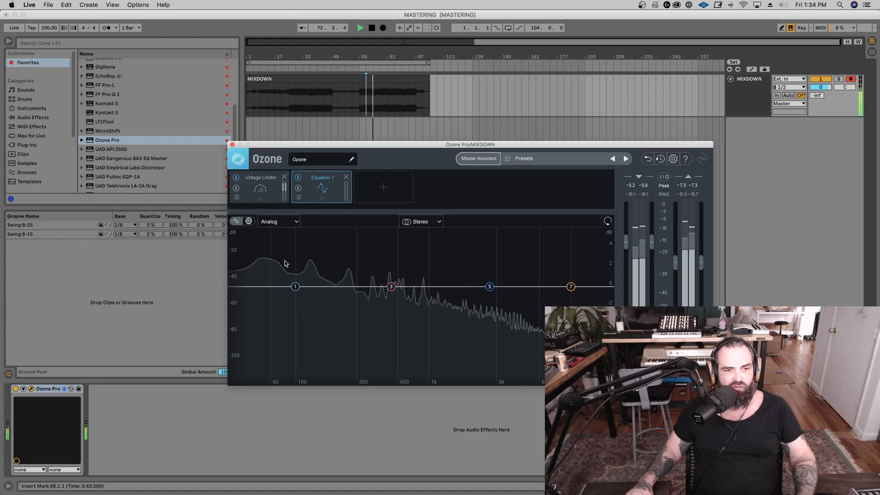
left_click(281, 223)
left_click(281, 224)
left_click(278, 223)
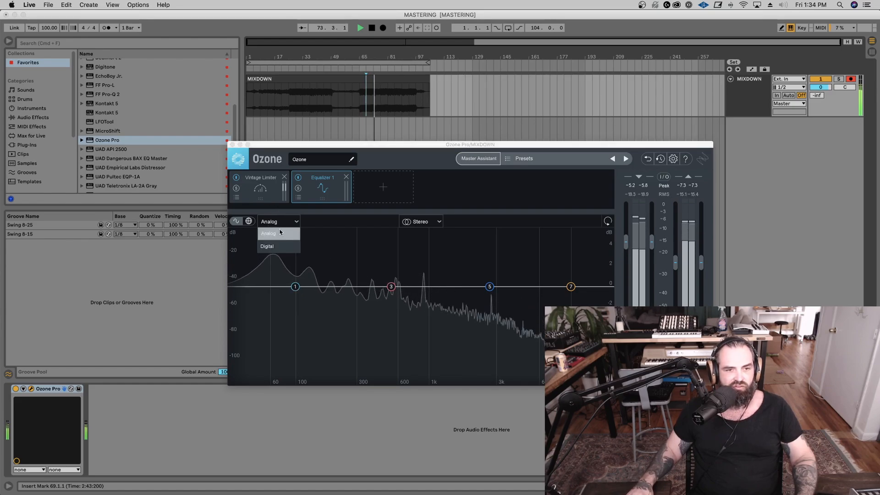
left_click(268, 246)
Change the equalizer's band 1 to a Flat High-Pass filter and lower its frequency to 28 Hz
left_click(291, 287)
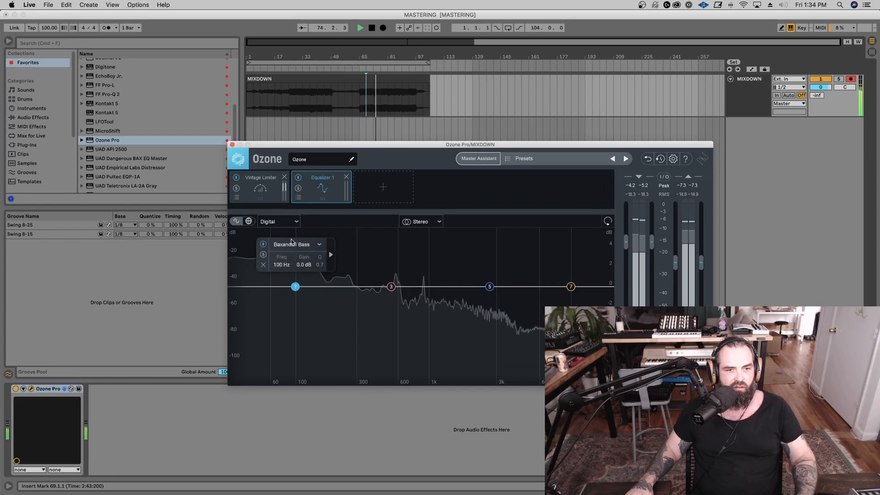
left_click(295, 244)
mouse_move(302, 312)
left_click(345, 308)
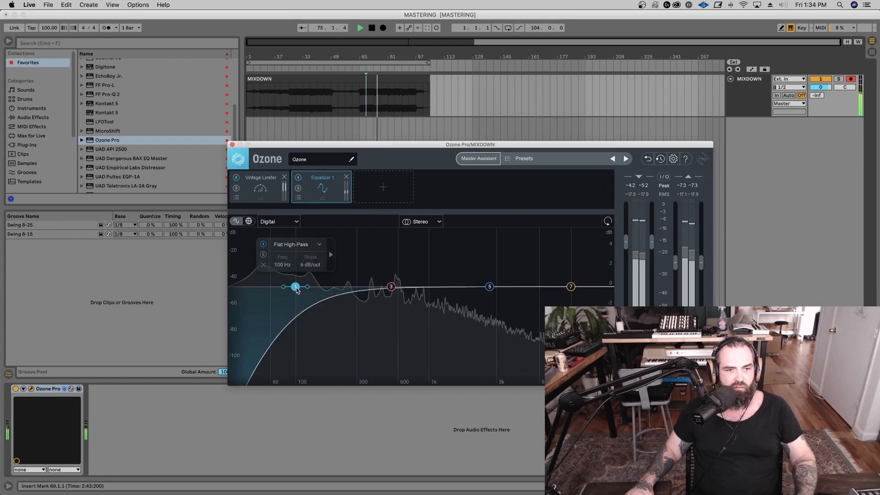
left_click_drag(282, 273, 281, 298)
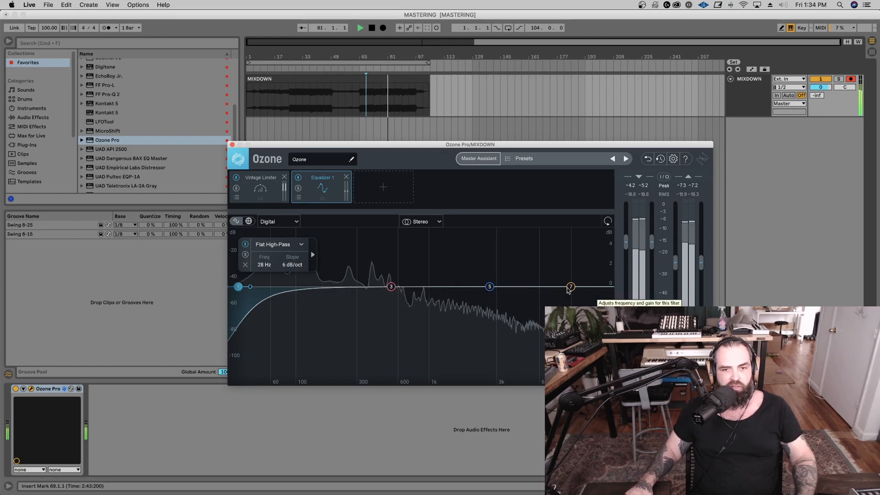
Set the Baxandall Treble band to about 7581 Hz and 1.9 dB, and move band 5 slightly higher in frequency and gain
left_click_drag(571, 288, 554, 274)
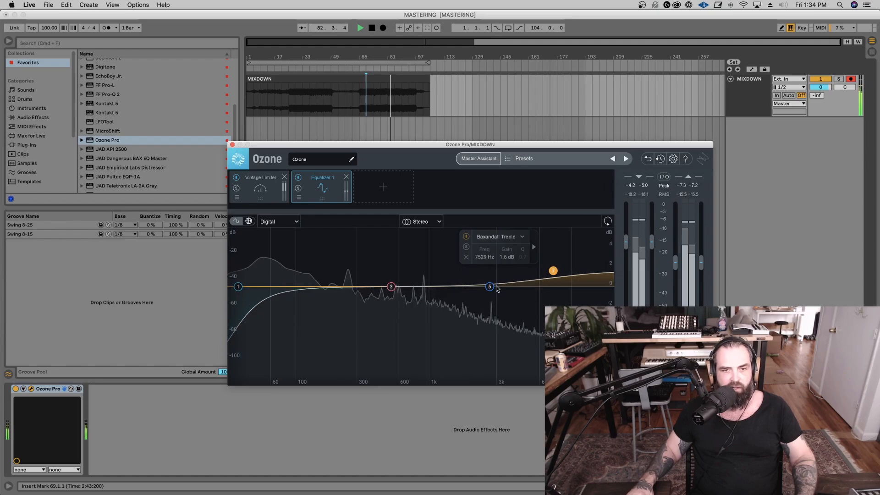
left_click_drag(491, 287, 553, 273)
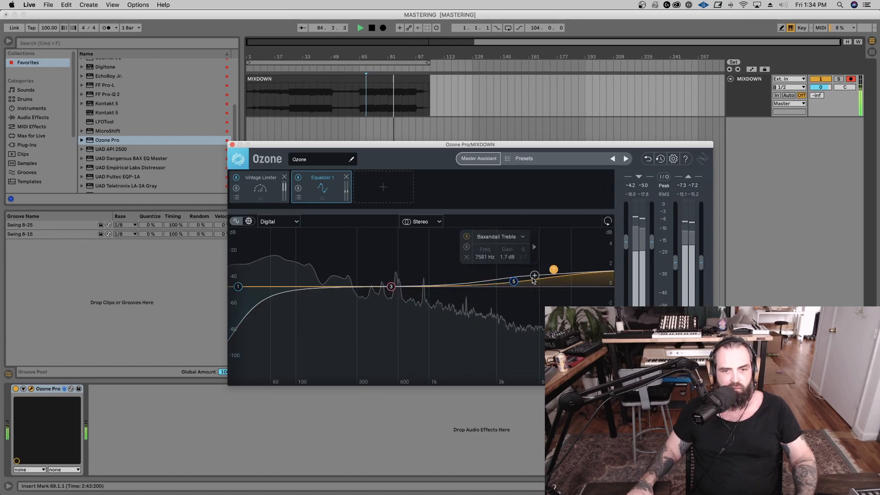
left_click(514, 282)
left_click_drag(554, 269, 554, 268)
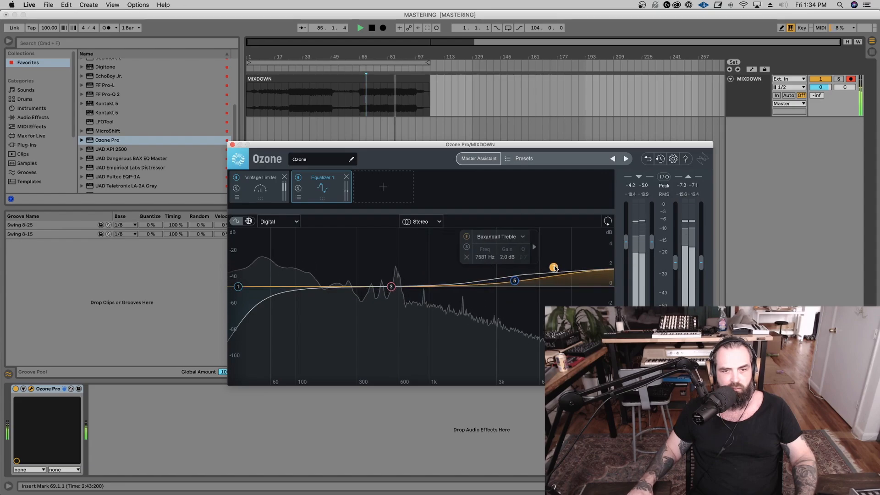
Compare the playing track with Ozone bypassed and engaged, and stop playback
left_click(383, 187)
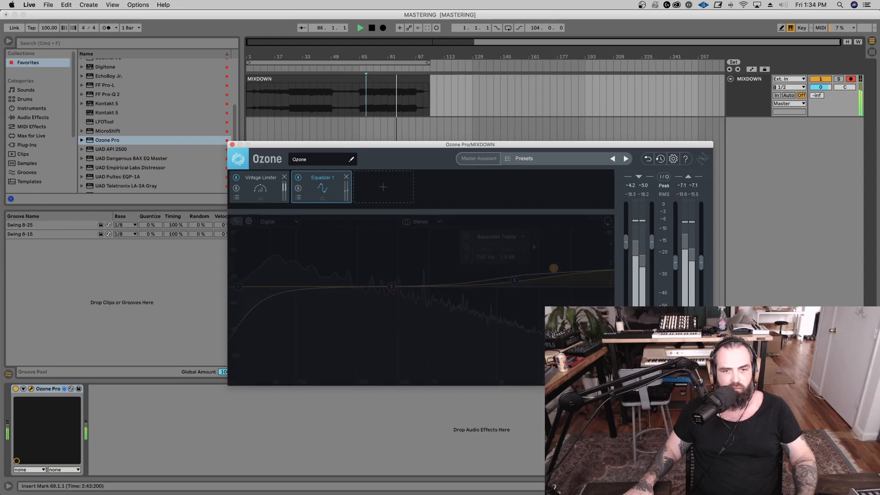
left_click(652, 354)
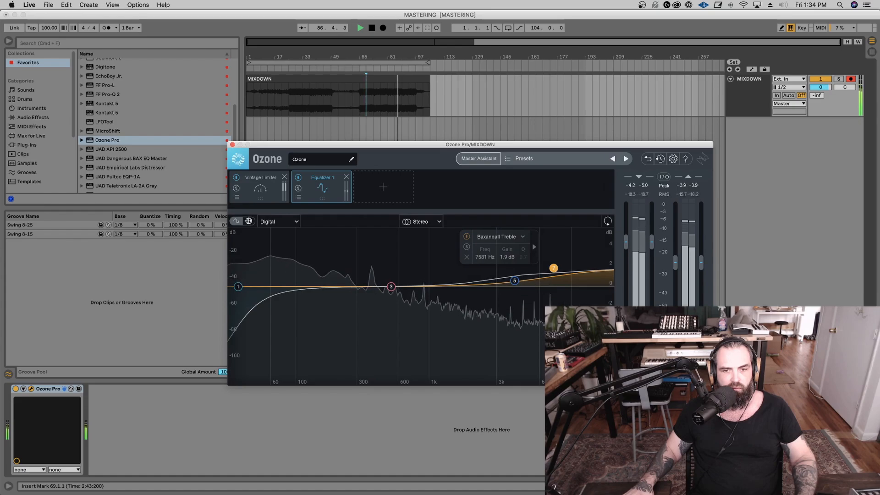
left_click(652, 354)
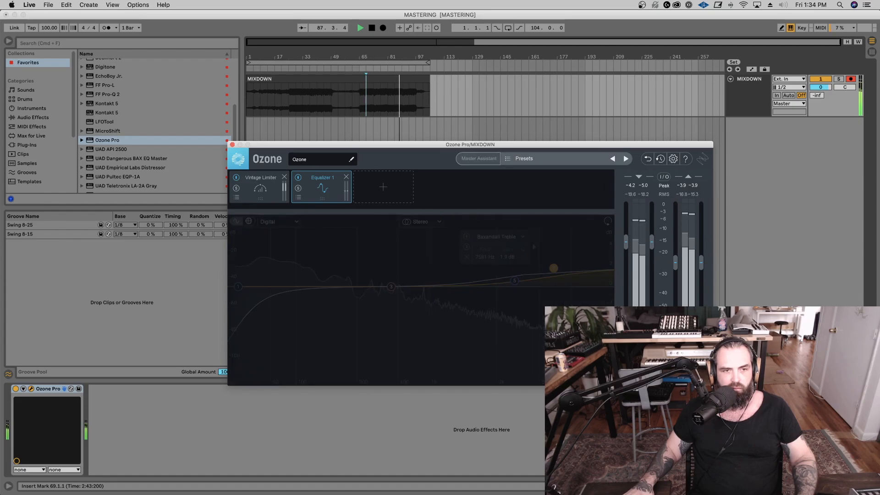
left_click(652, 354)
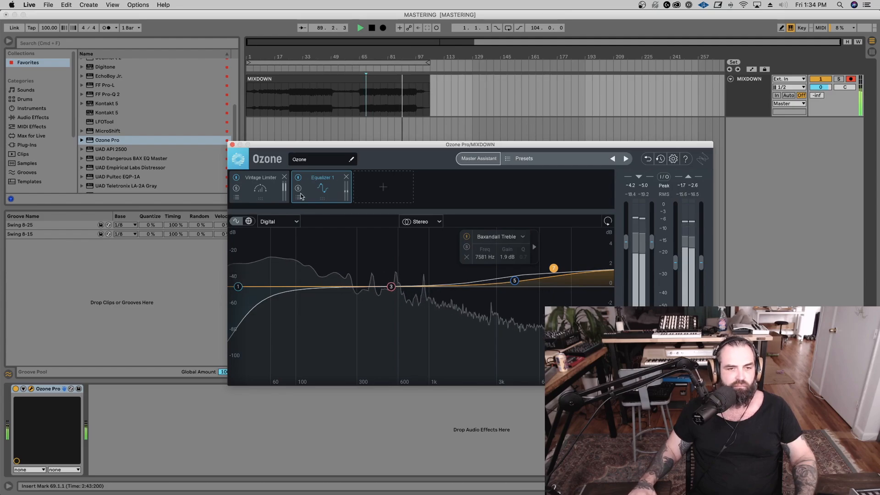
key("space")
Add a Dynamics module and reorder the chain to Equalizer 1, Dynamics, Vintage Limiter
left_click(384, 194)
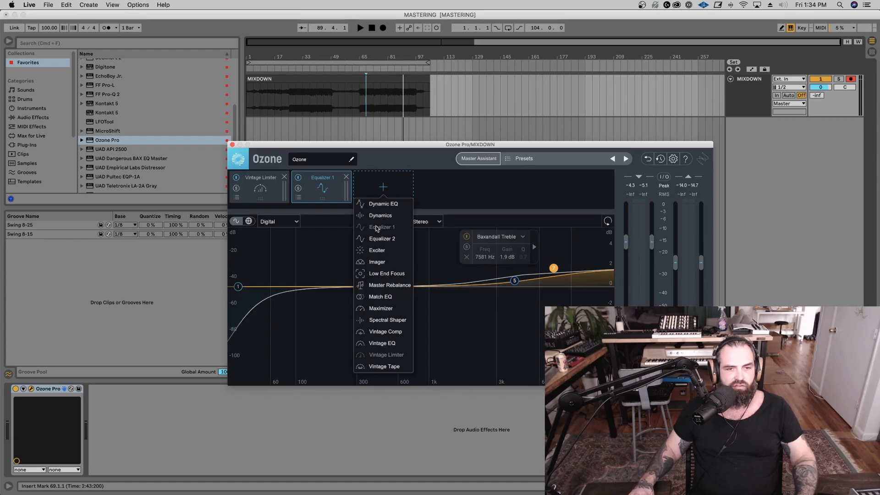
left_click(380, 215)
left_click_drag(385, 184, 318, 184)
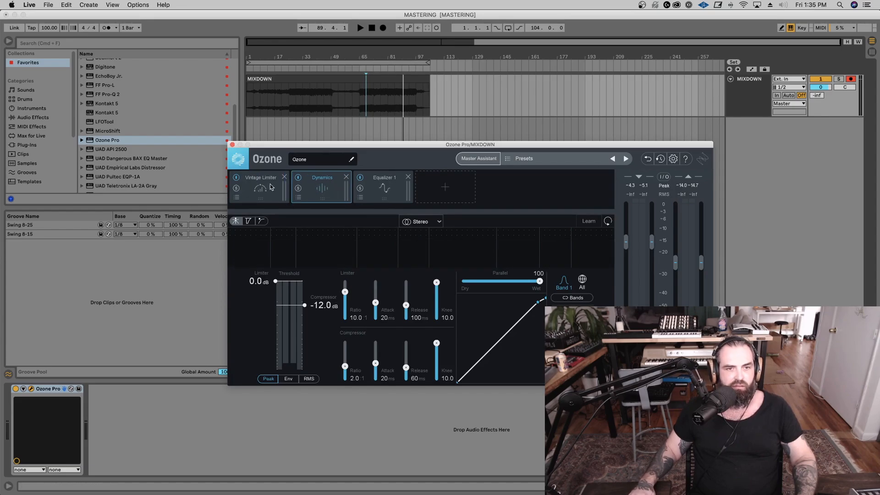
left_click_drag(260, 186, 429, 187)
left_click_drag(317, 190, 300, 194)
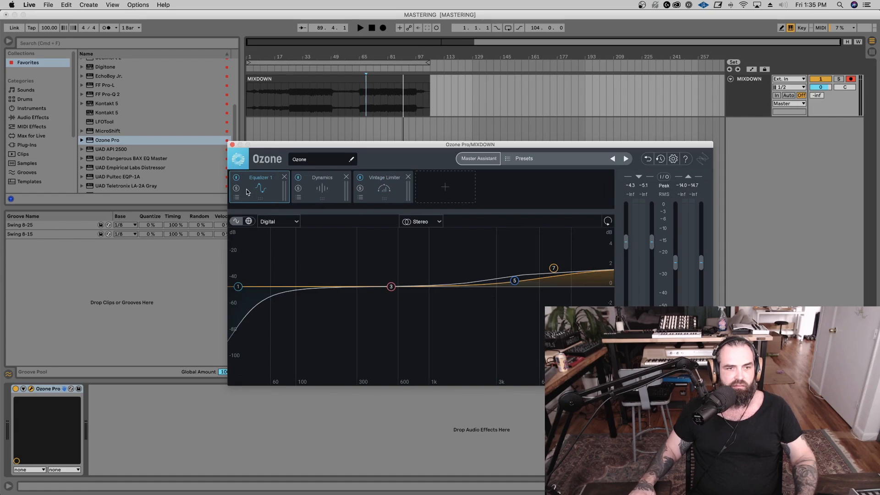
Split the Dynamics module into two bands at about 161 Hz and play the track from bar 69
key("space")
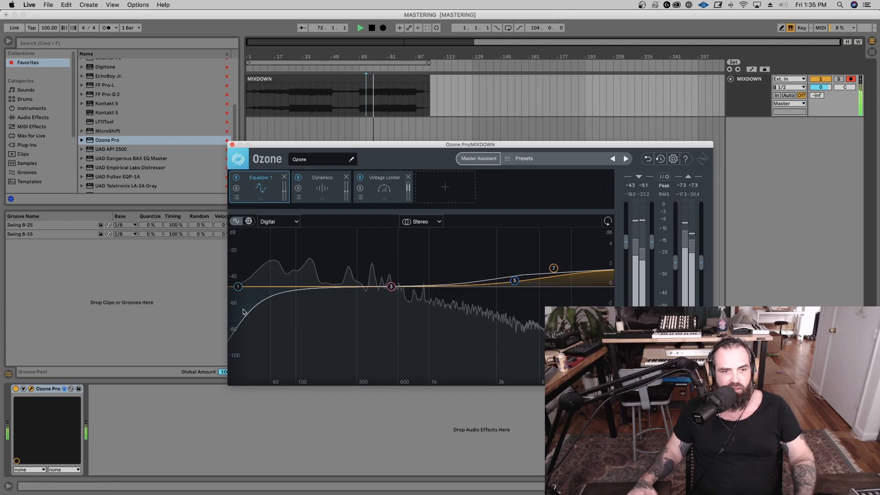
left_click(321, 192)
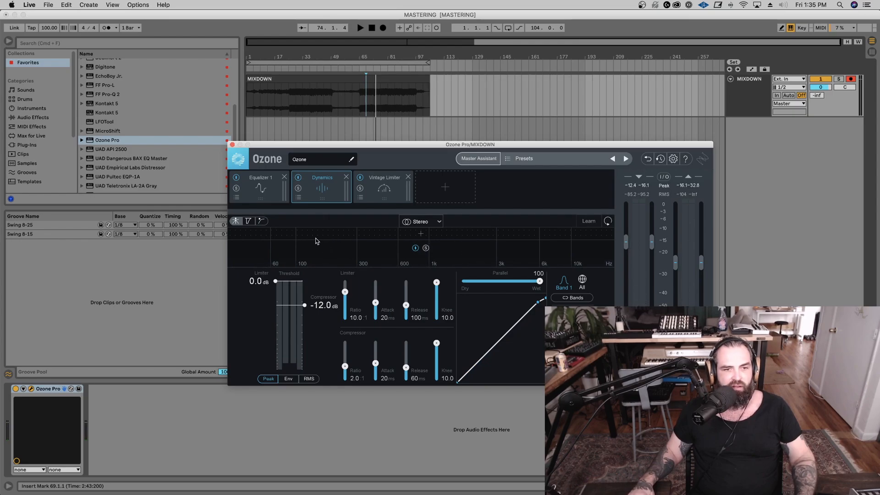
left_click(321, 234)
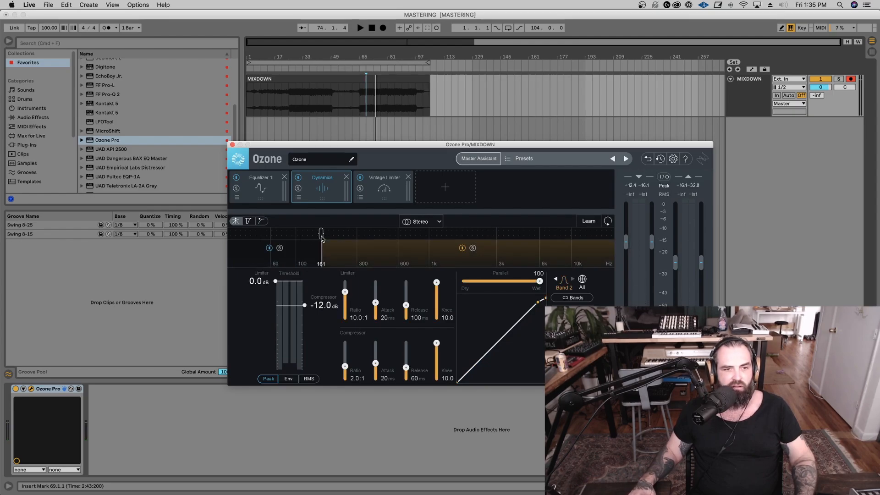
key("space")
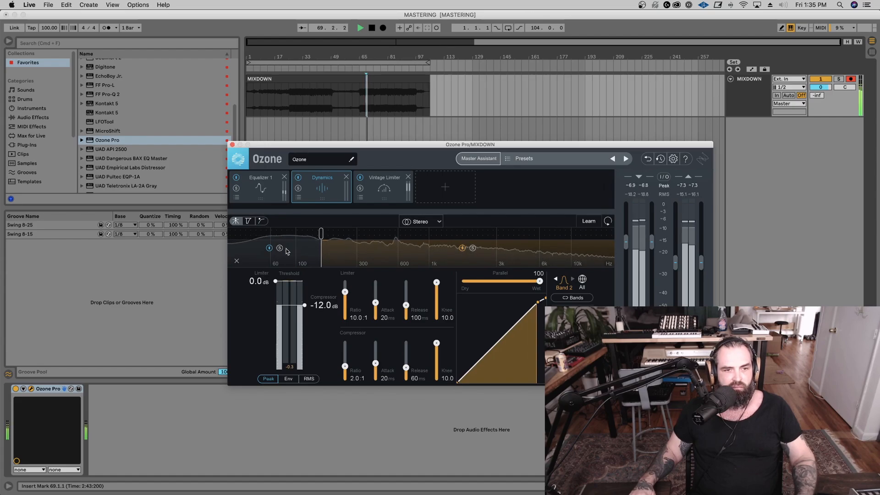
Lower the low band's compressor threshold to -21.2 dB in Dynamics and compare the sound with Ozone bypassed
left_click(297, 255)
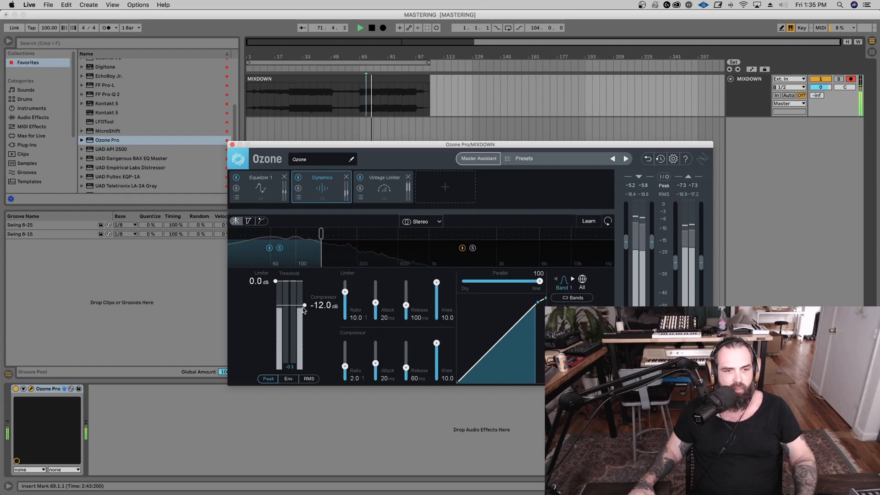
left_click_drag(303, 309, 303, 322)
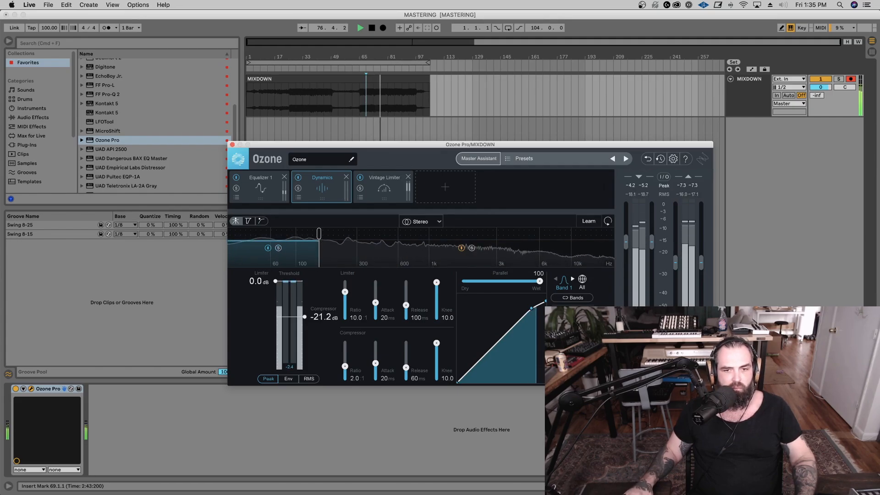
left_click(479, 159)
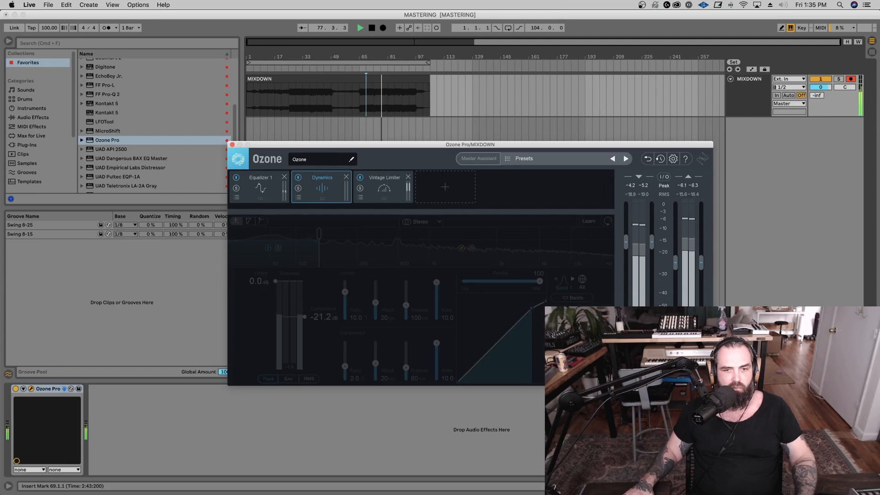
Add an Imager module between Dynamics and Vintage Limiter, and check its correlation trace during playback
left_click(443, 187)
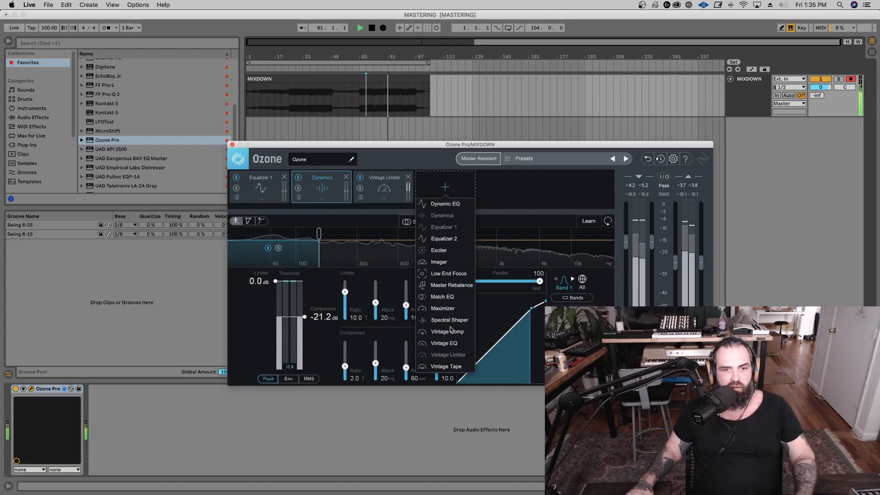
left_click(436, 264)
left_click_drag(450, 194, 372, 197)
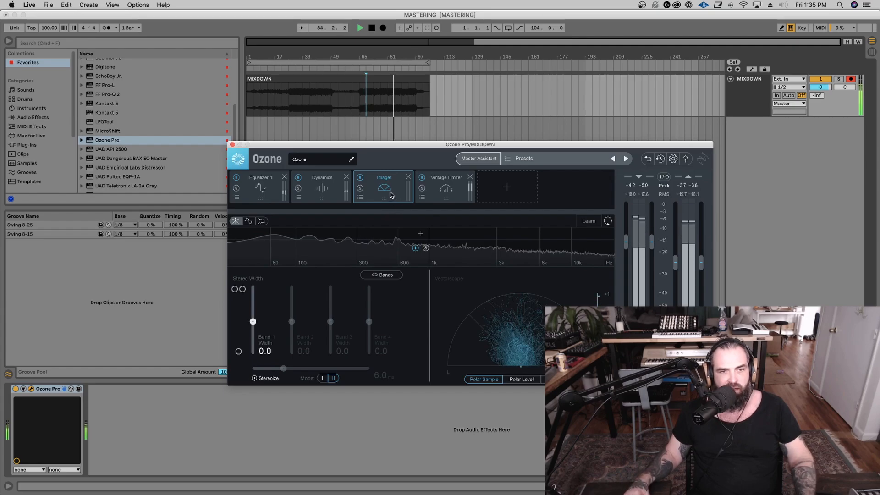
left_click(248, 221)
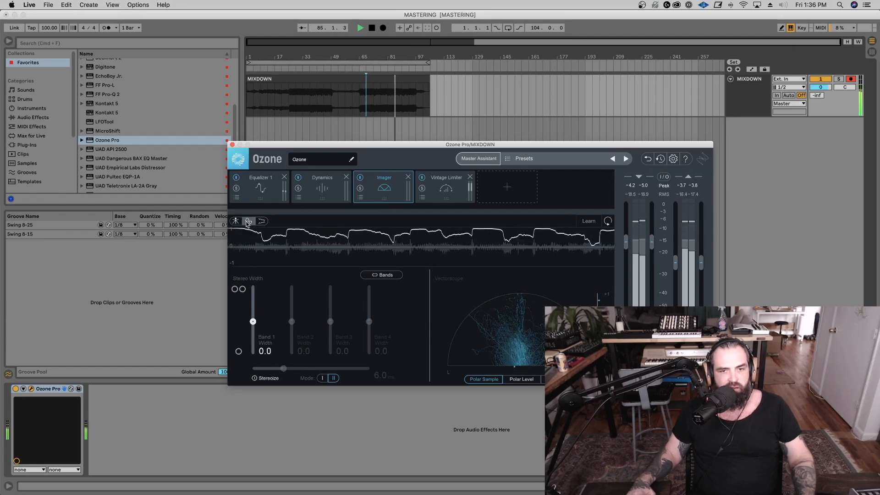
key("space")
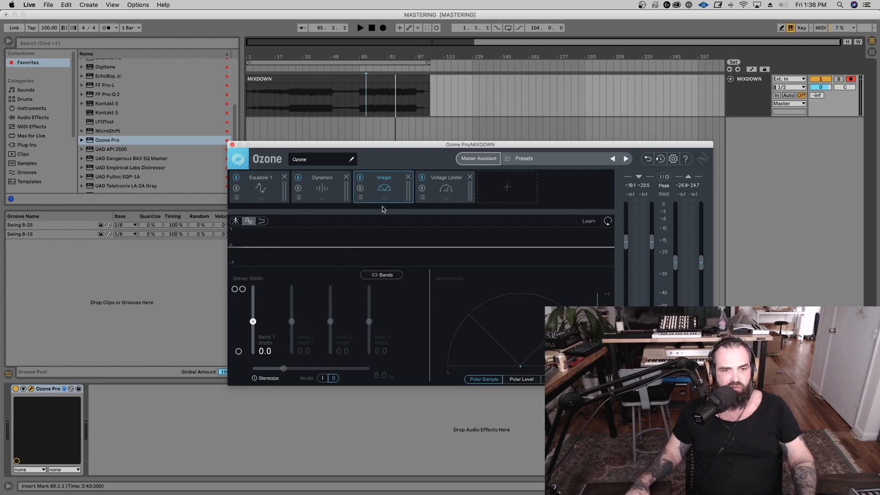
Split the Imager into three bands, with crossovers between 100 and 300 Hz and between 1 and 3 kHz, and resume playback
left_click(322, 236)
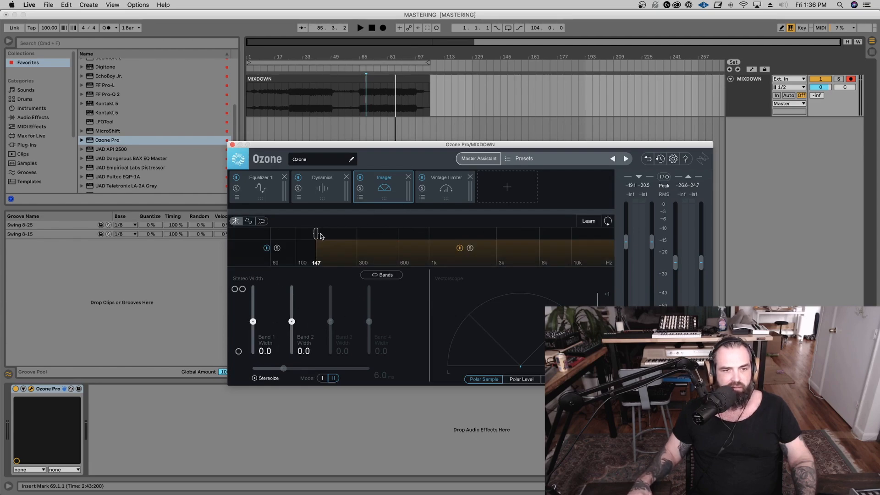
left_click(478, 235)
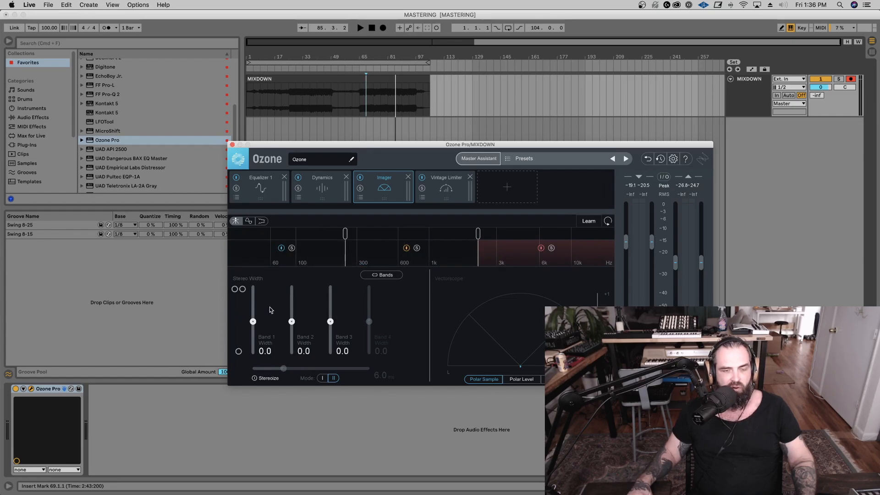
key("space")
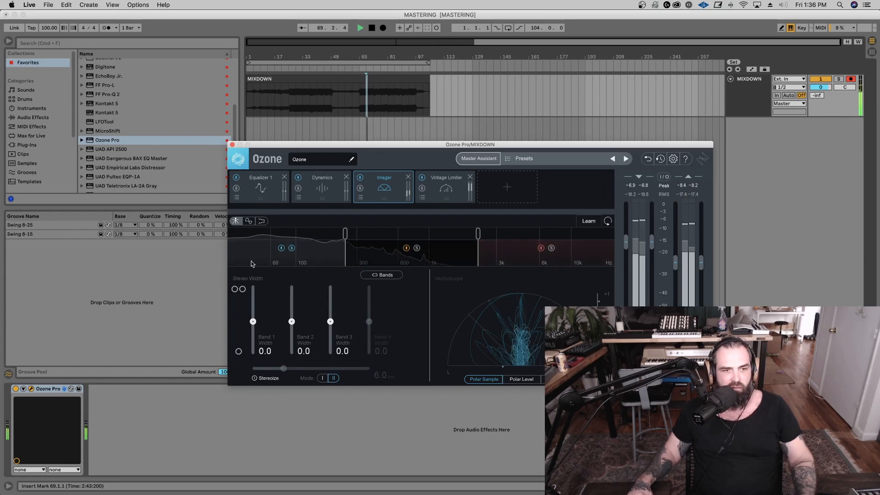
Set the Imager's band 1 width to -64.6 and band 3 width to 50.6 while watching the correlation trace
left_click(250, 221)
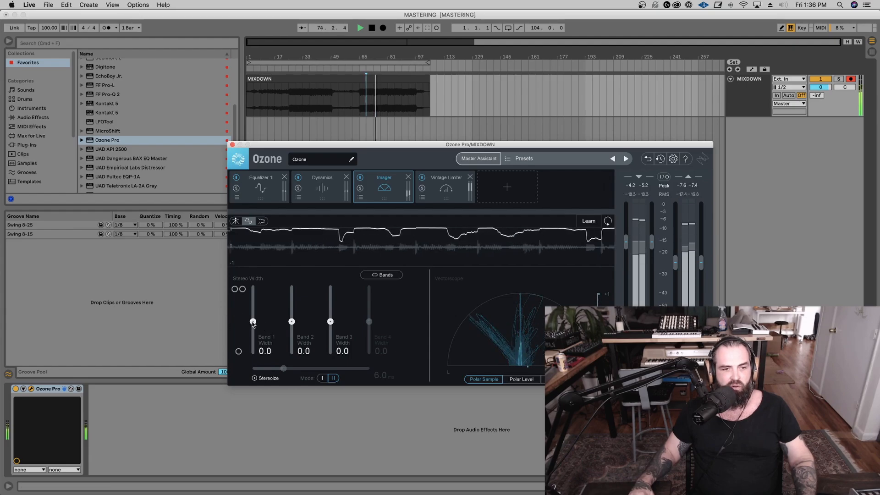
left_click_drag(253, 322, 252, 347)
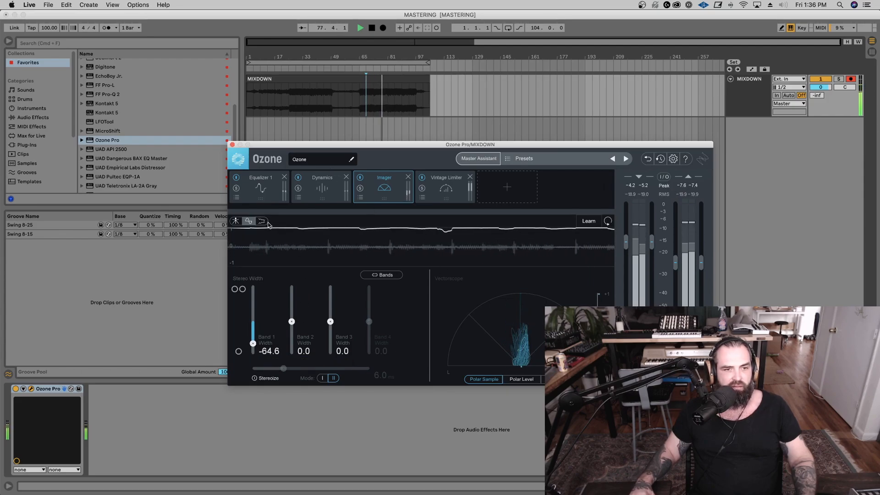
left_click(236, 222)
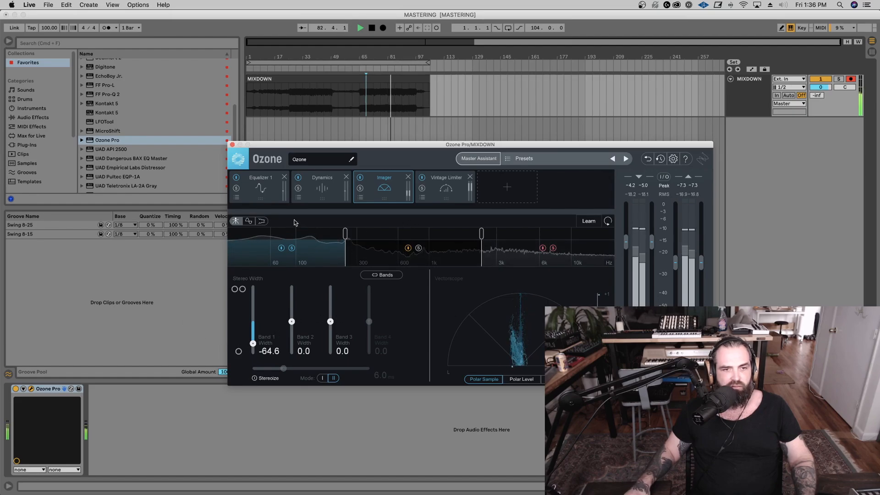
left_click(264, 222)
left_click(251, 224)
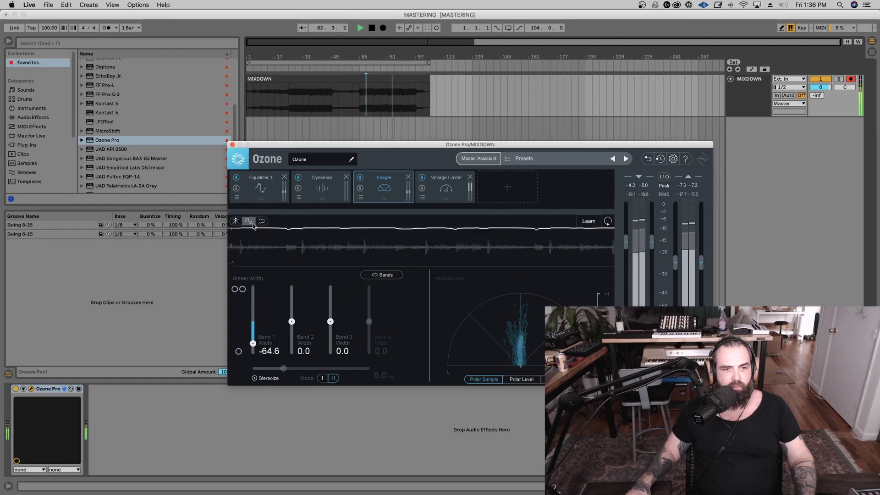
left_click_drag(331, 316, 330, 304)
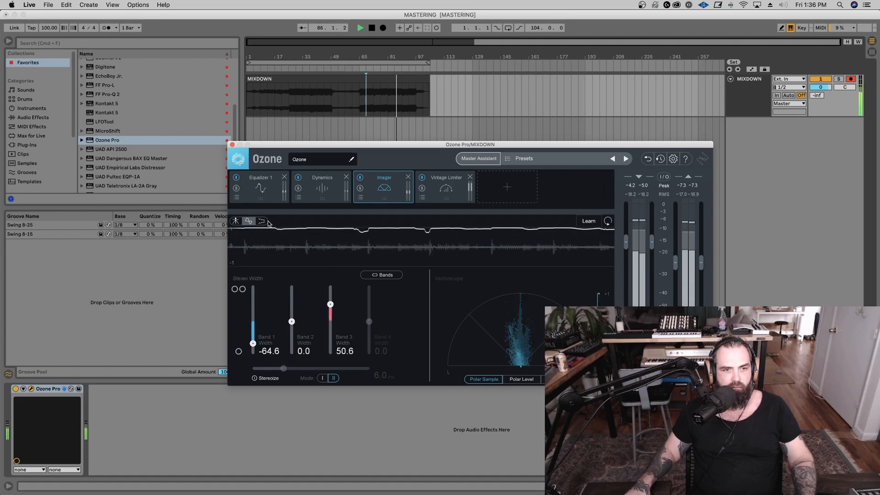
Set the Imager's band 2 width to 48.1 and band 1 width to -62.0 while watching the spectrum and correlation trace
left_click(235, 221)
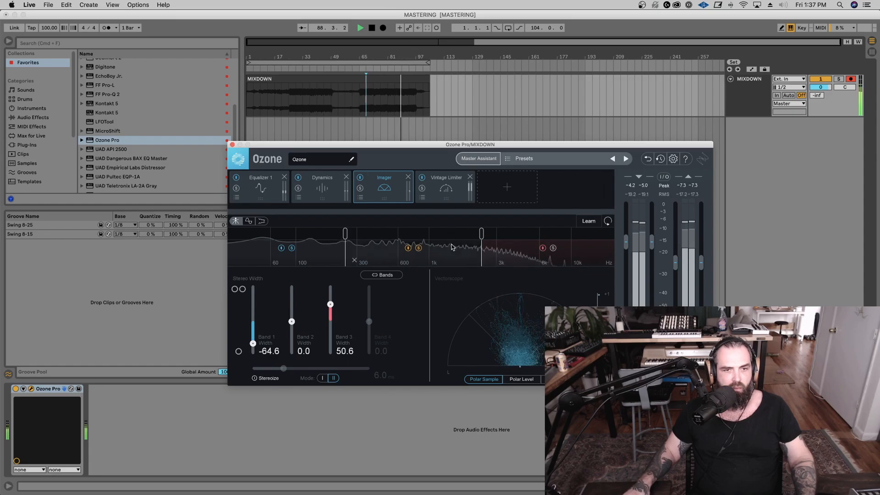
left_click(248, 221)
mouse_move(291, 321)
left_mouse_down()
mouse_move(292, 293)
mouse_move(291, 306)
left_mouse_up()
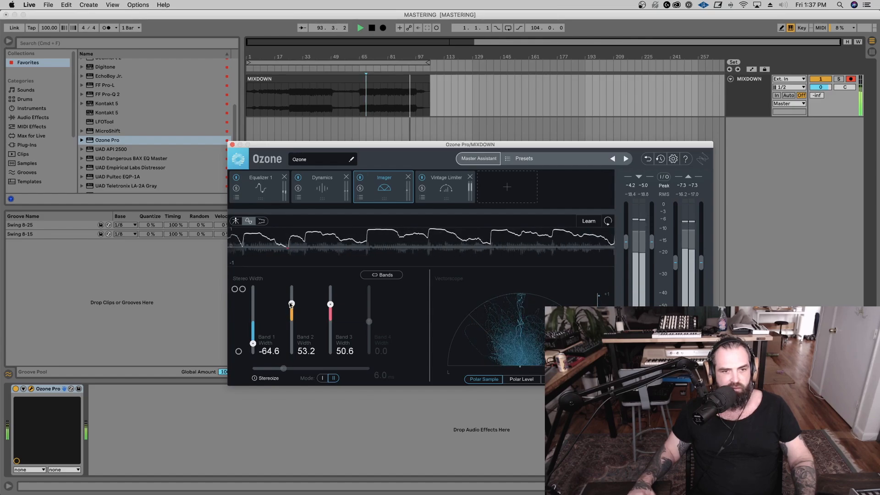
left_click(236, 221)
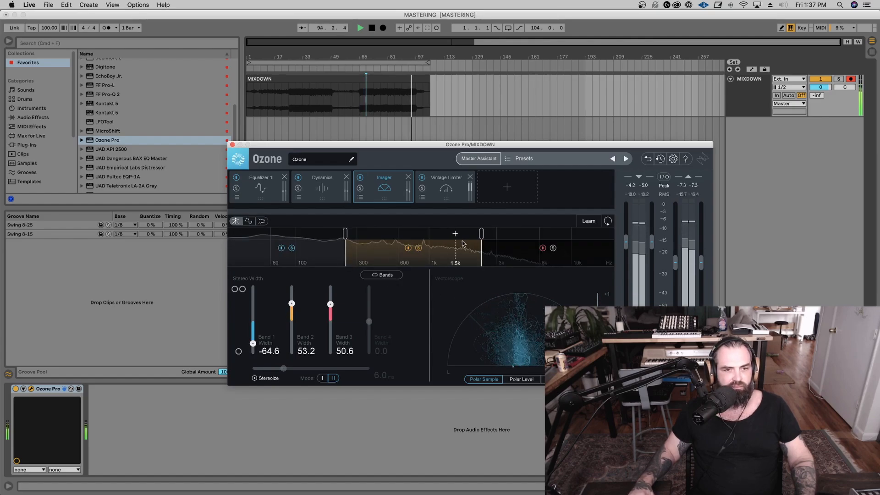
left_click(293, 249)
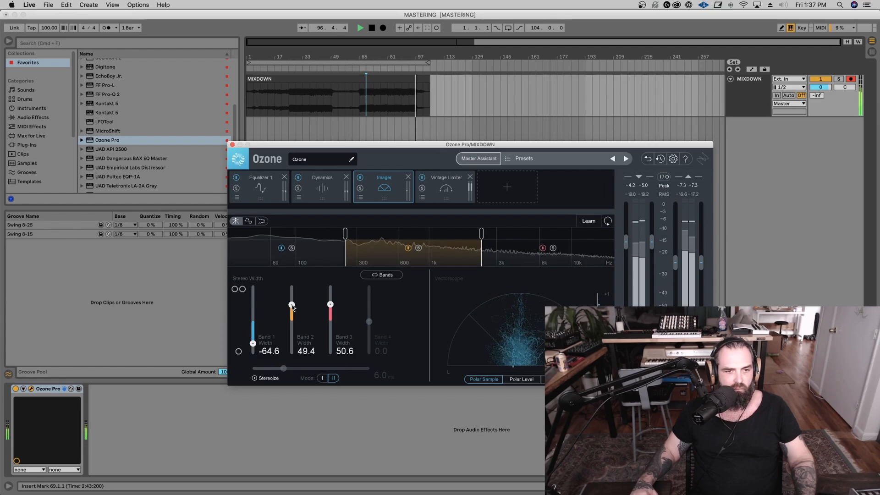
left_click_drag(253, 343, 253, 341)
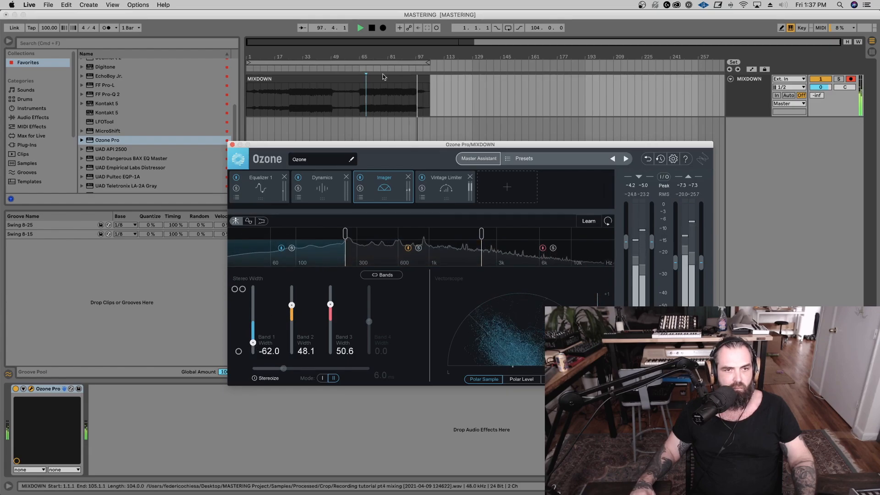
Play the track from bar 33 to check the adjusted stereo widths, and stop playback
left_click(395, 101)
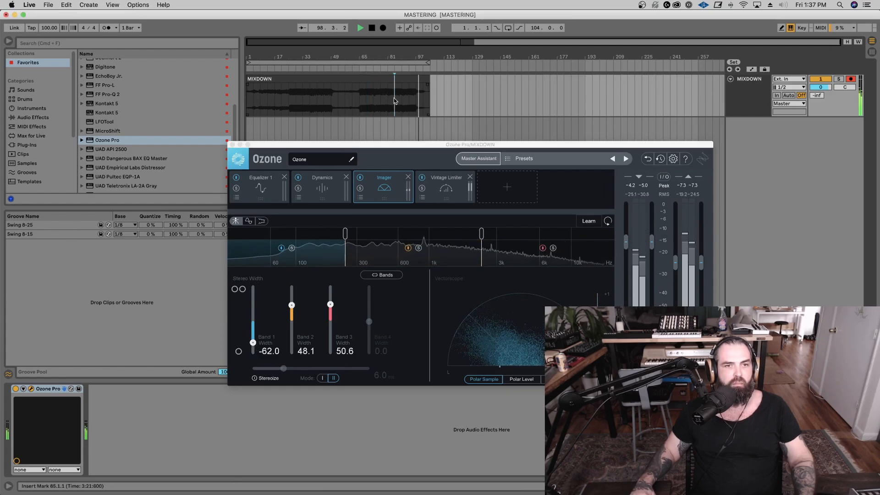
left_click(302, 105)
key("space")
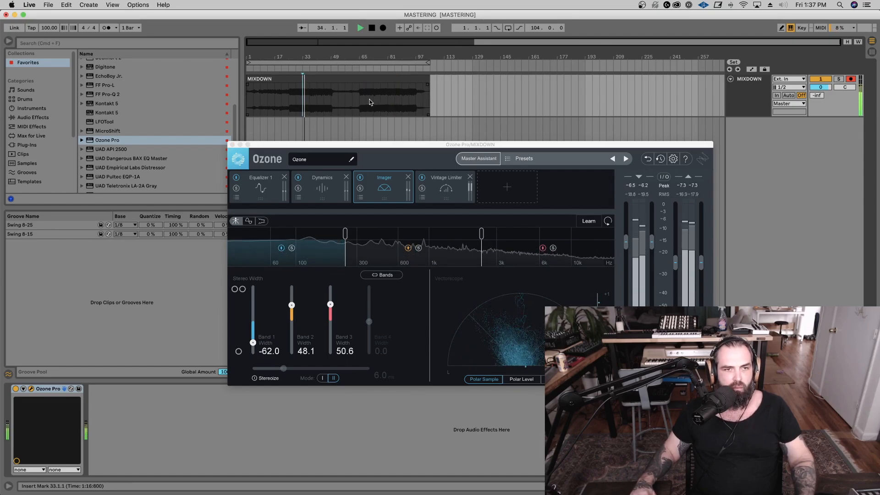
left_click(478, 158)
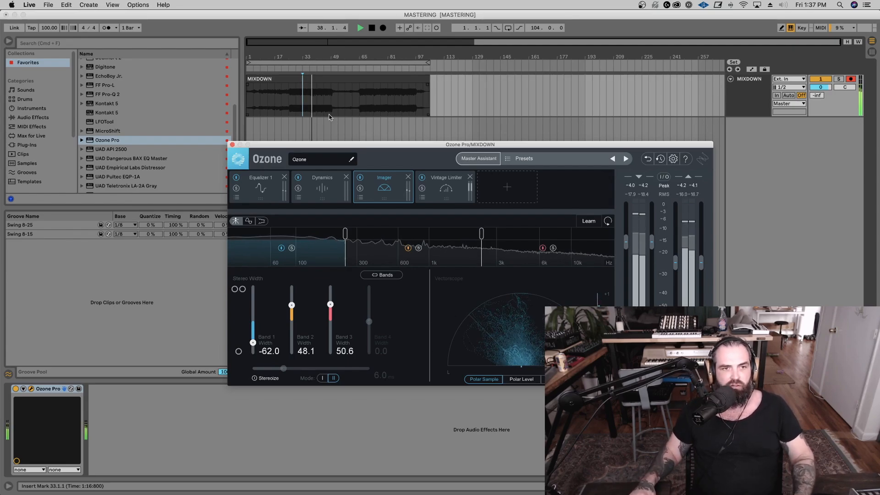
key("space")
Add an Equalizer 2 module between Dynamics and Imager, and restart playback from bar 33
left_click(507, 188)
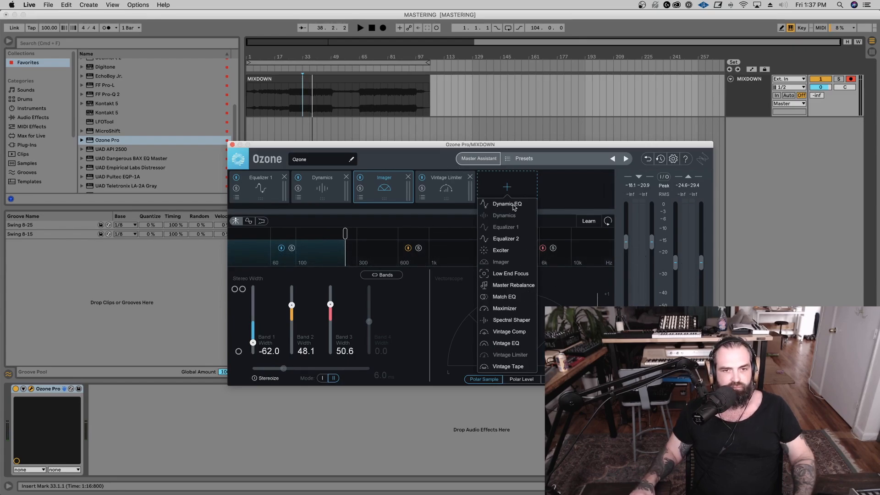
left_click(506, 238)
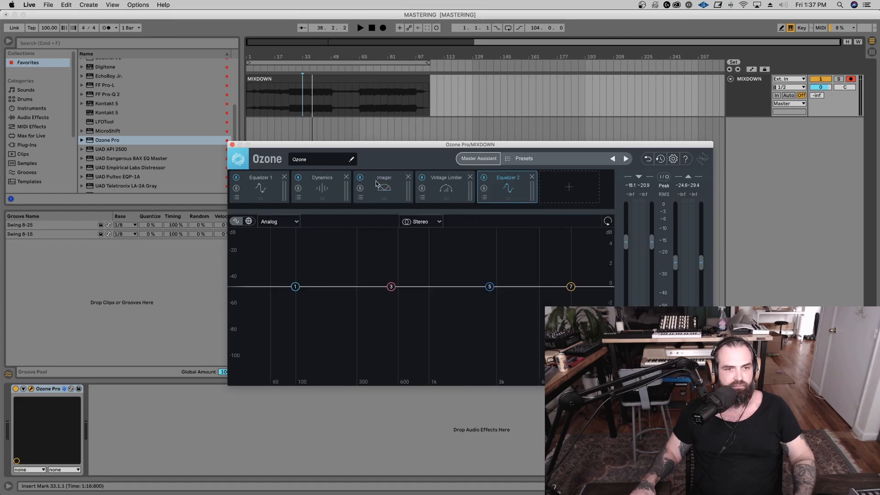
left_click_drag(503, 176, 373, 194)
key("space")
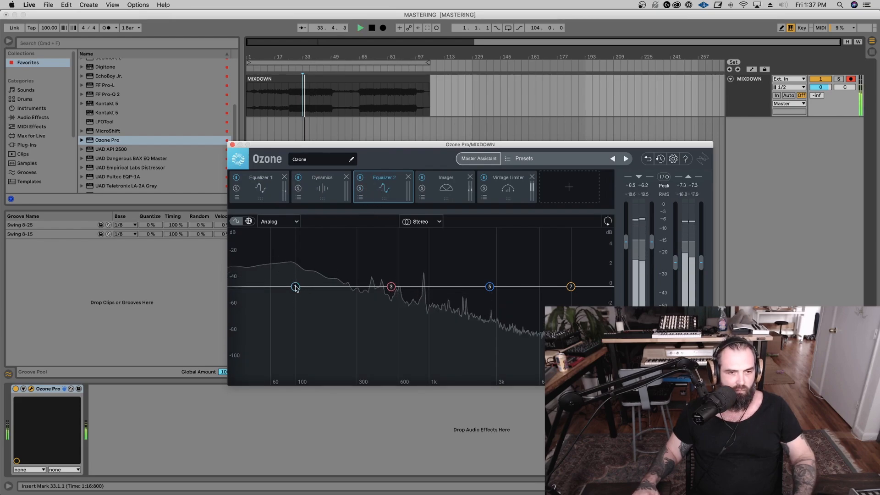
Change Equalizer 2's band 1 to a Proportional Q bell and boost it 1.5 dB at 124 Hz
mouse_move(295, 287)
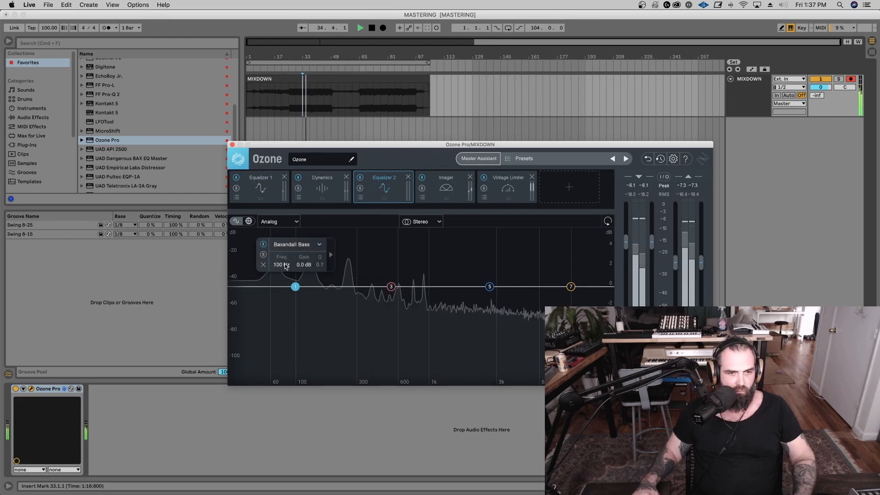
left_click(291, 243)
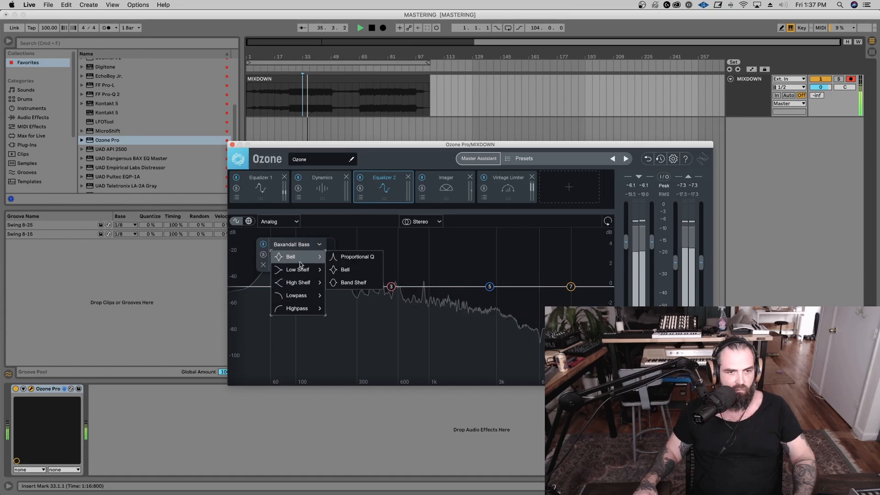
left_click(350, 257)
left_click_drag(297, 289, 307, 271)
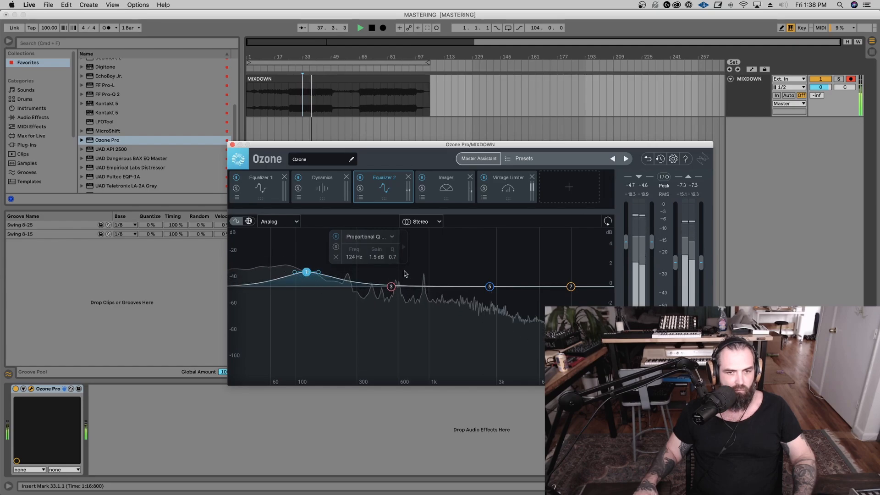
Switch Equalizer 2 to Mid/Side processing and set the Mid channel's band 1 to 1.4 dB at 128 Hz
left_click(421, 221)
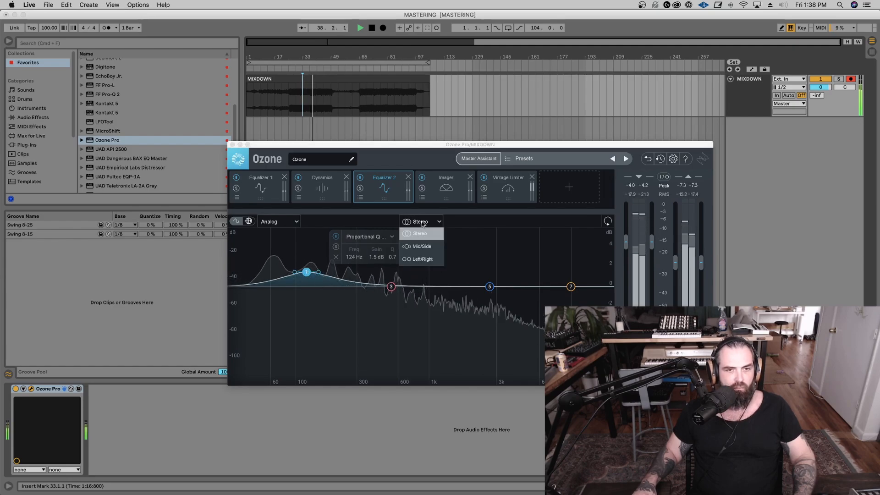
left_click(421, 246)
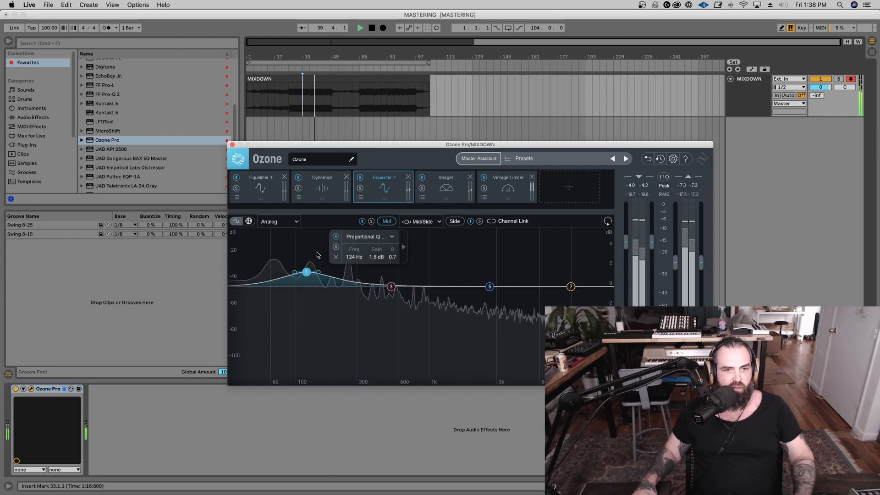
left_click_drag(305, 271, 309, 274)
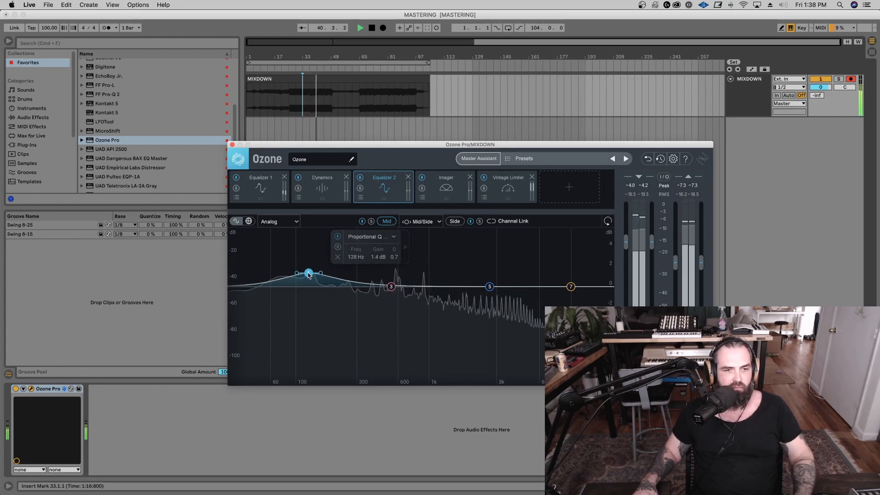
On Equalizer 2's Side channel, lower band 7's frequency slightly and make band 5 a Proportional Q bell boosting 1.6 dB at 3235 Hz
left_click(460, 222)
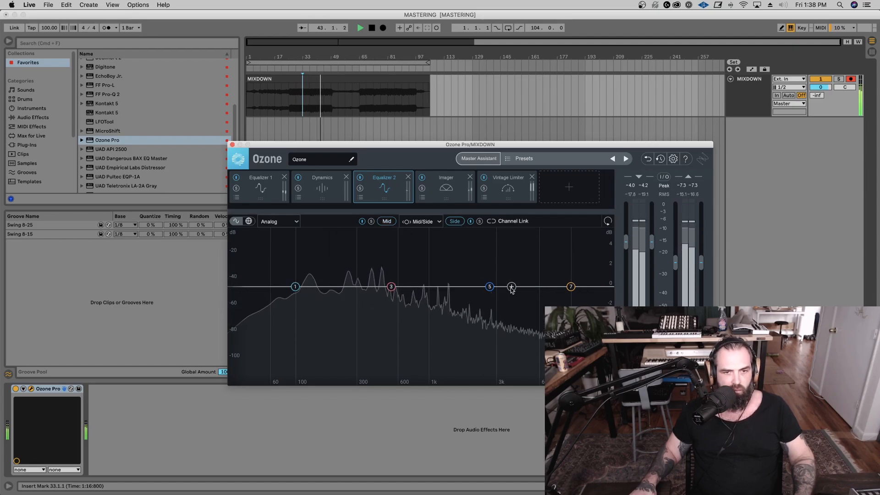
mouse_move(570, 287)
left_mouse_down()
mouse_move(551, 273)
mouse_move(560, 285)
left_mouse_up()
left_click(489, 287)
left_click(490, 287)
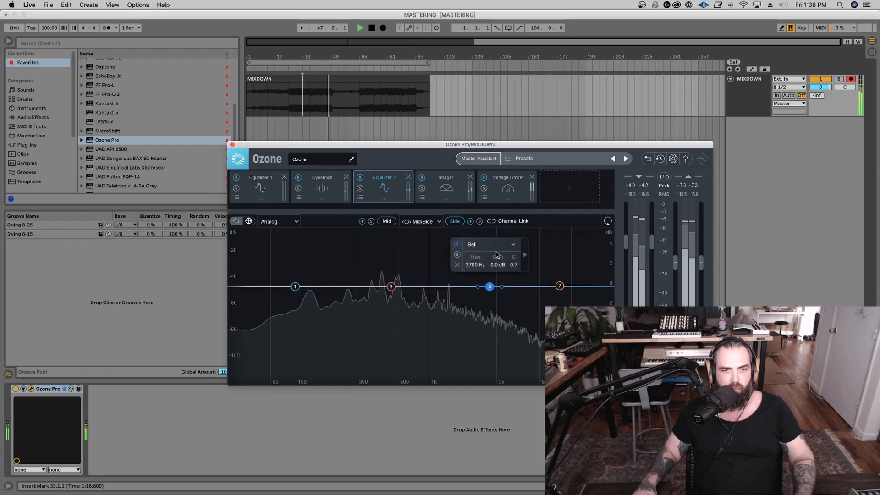
left_click(486, 246)
mouse_move(485, 257)
left_click(545, 257)
left_click_drag(489, 287, 502, 273)
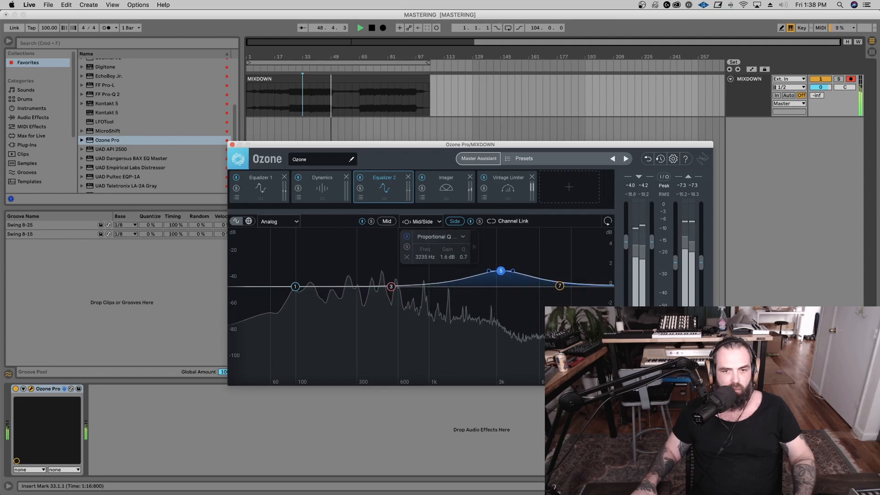
Compare the sound with Ozone bypassed and active, replaying from bar 69, and stop playback
left_click(645, 373)
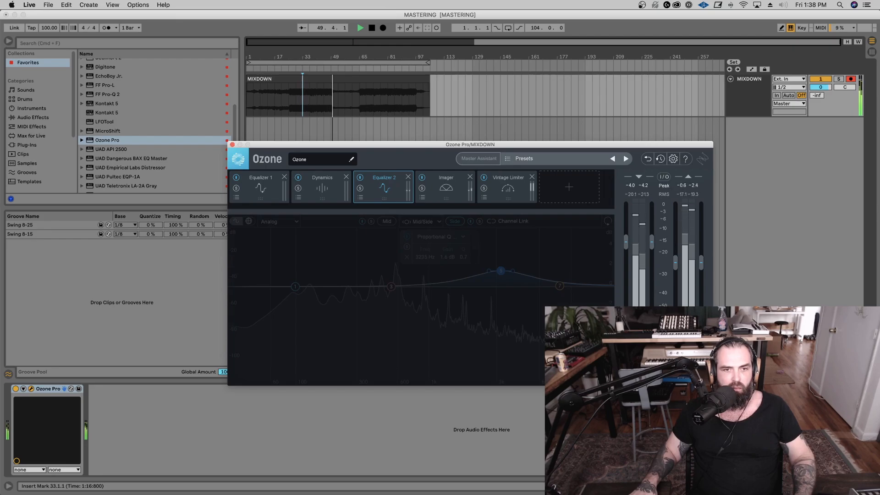
left_click(644, 373)
left_click(367, 101)
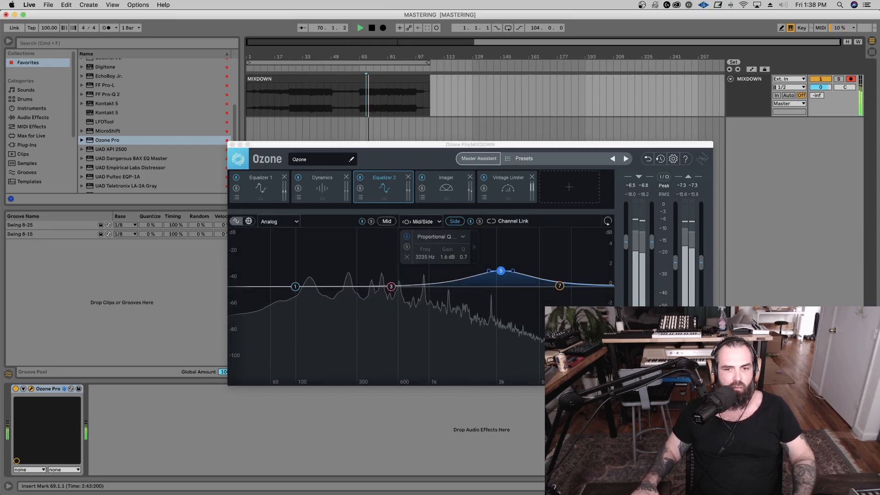
left_click(644, 374)
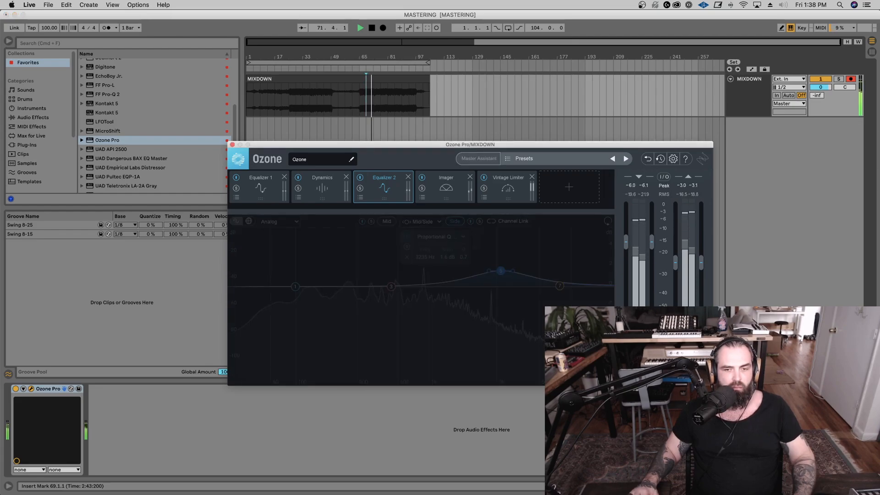
left_click(644, 374)
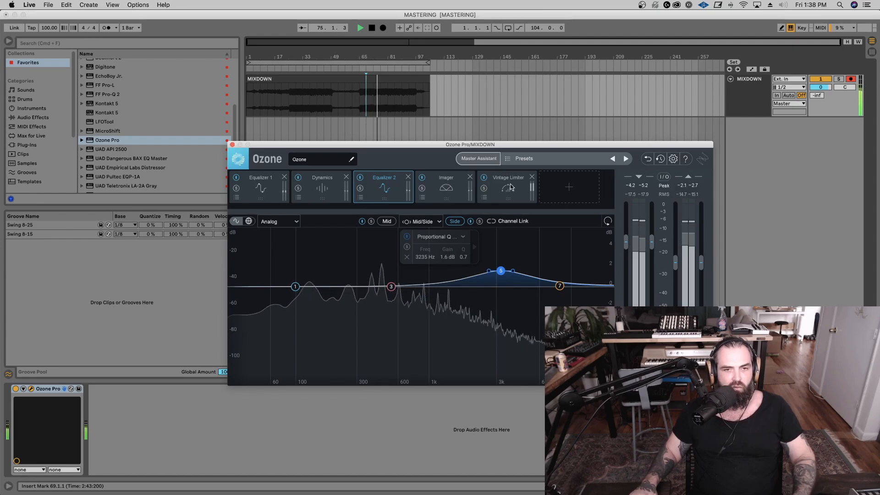
key("space")
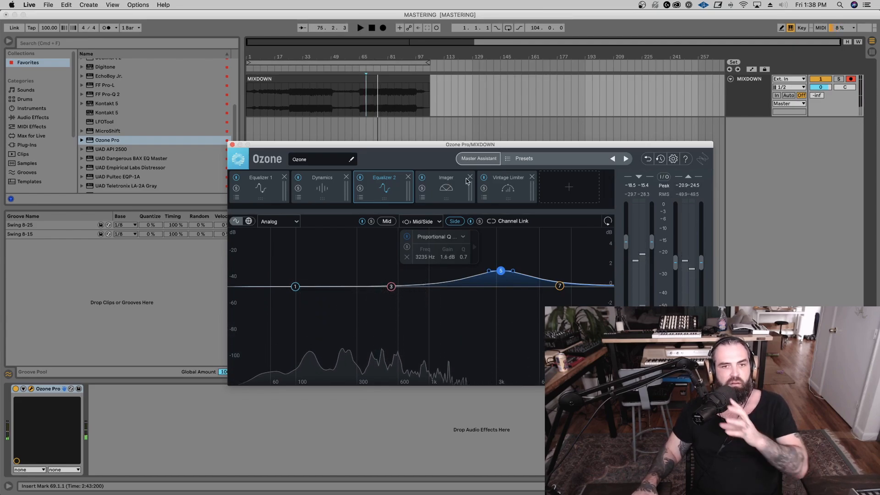
Add a Vintage Tape module and place it at the start of the chain, before Equalizer 1
left_click(569, 187)
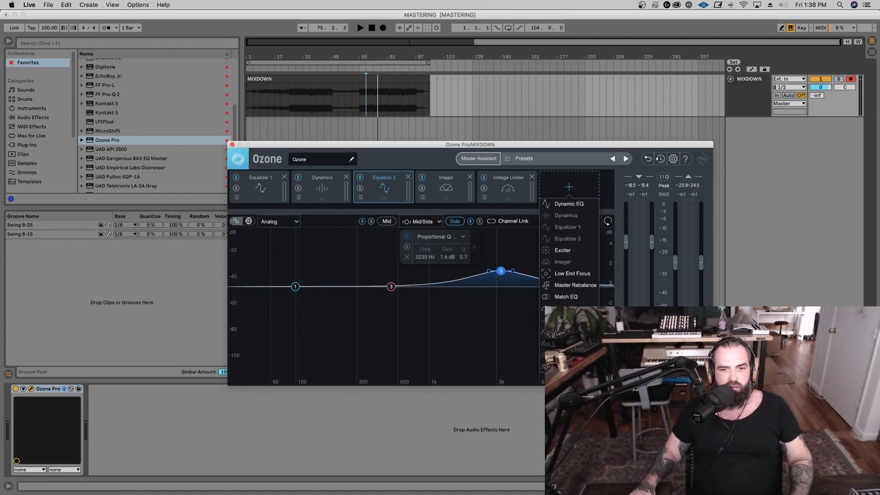
left_click(569, 366)
left_click_drag(519, 181, 248, 185)
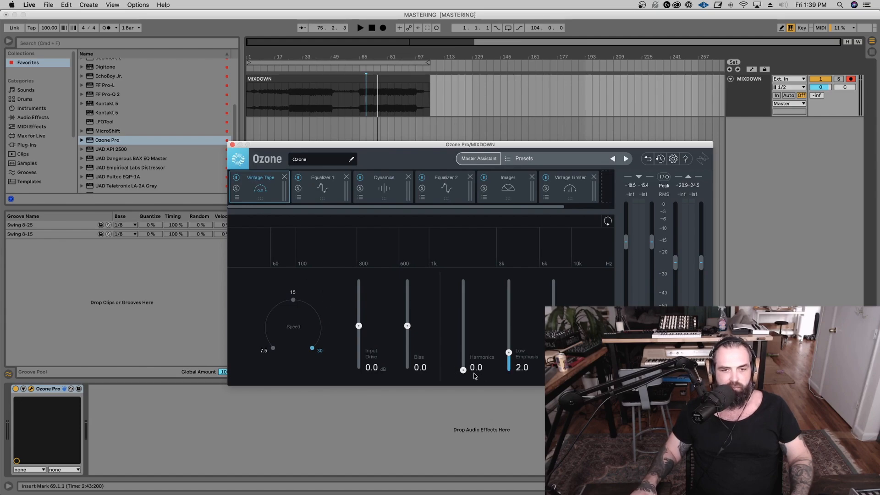
During playback, set Vintage Tape's Harmonics to 2.2 and Low Emphasis to 3.3, and compare the sound with Ozone bypassed
key("space")
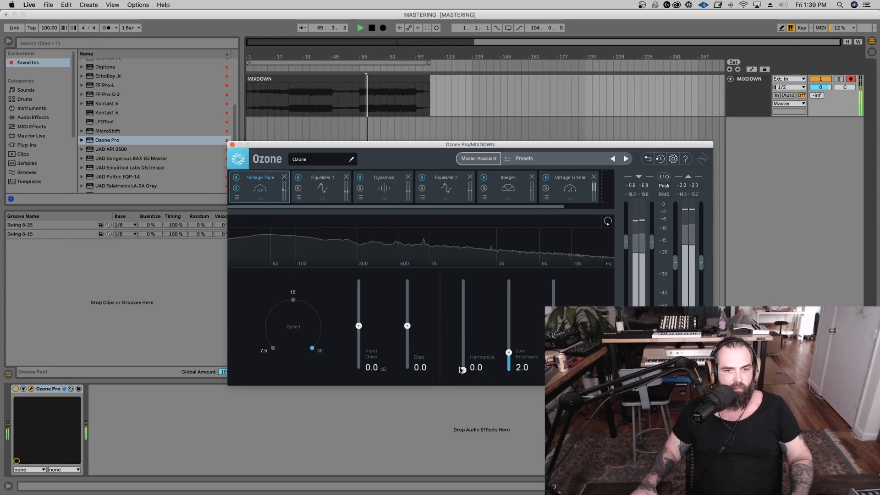
left_click_drag(462, 369, 463, 350)
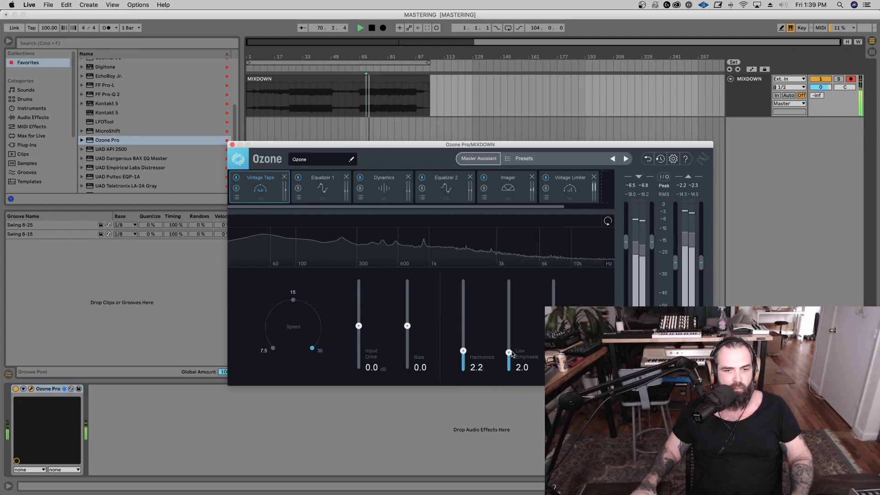
left_click_drag(509, 336, 509, 341)
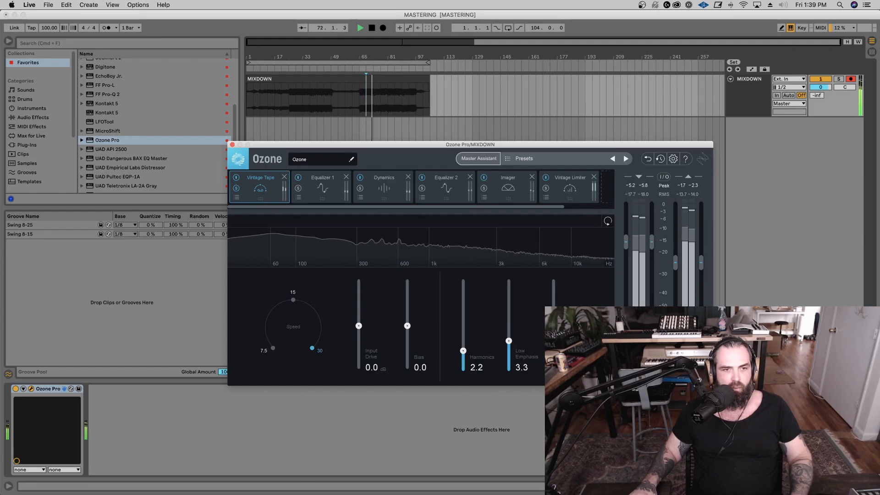
left_click(651, 374)
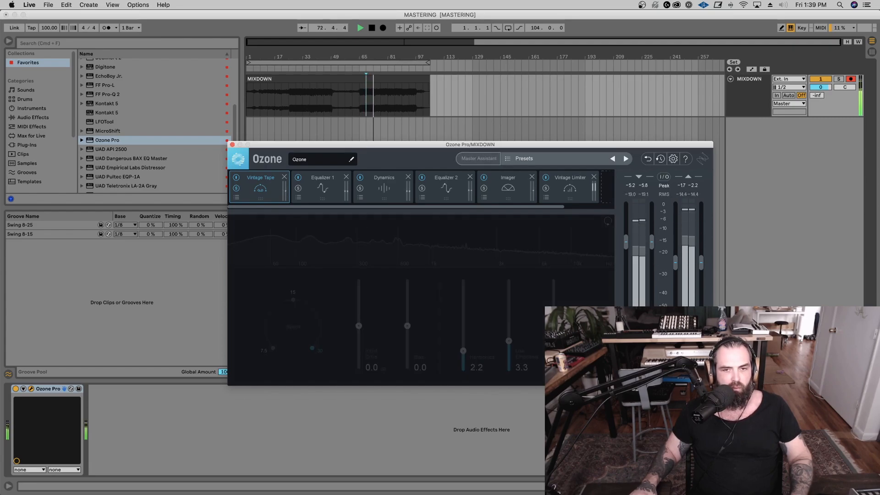
left_click(651, 374)
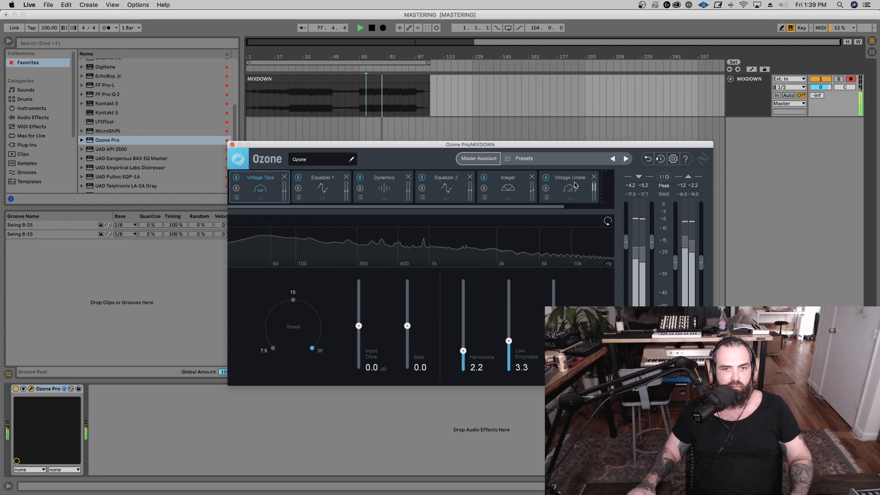
Enlarge and reposition the Ozone window so the whole module chain and its empty slot fit in view
left_click_drag(476, 146, 434, 133)
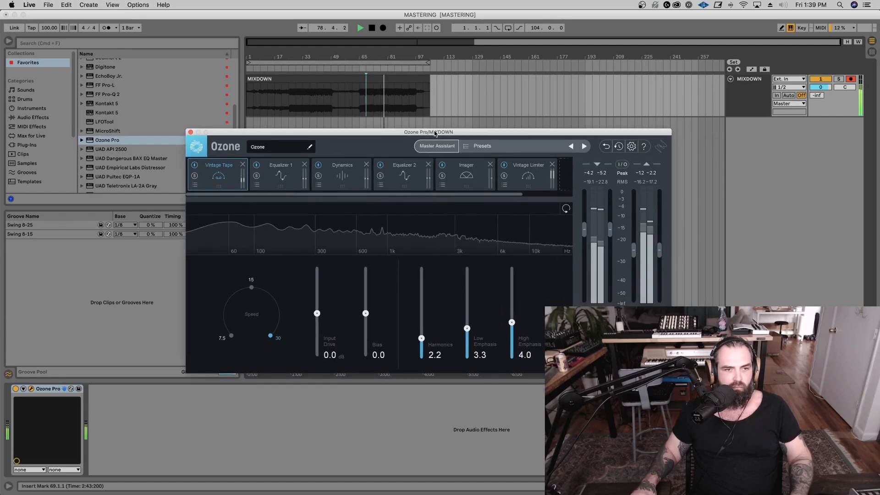
left_click_drag(671, 372, 760, 413)
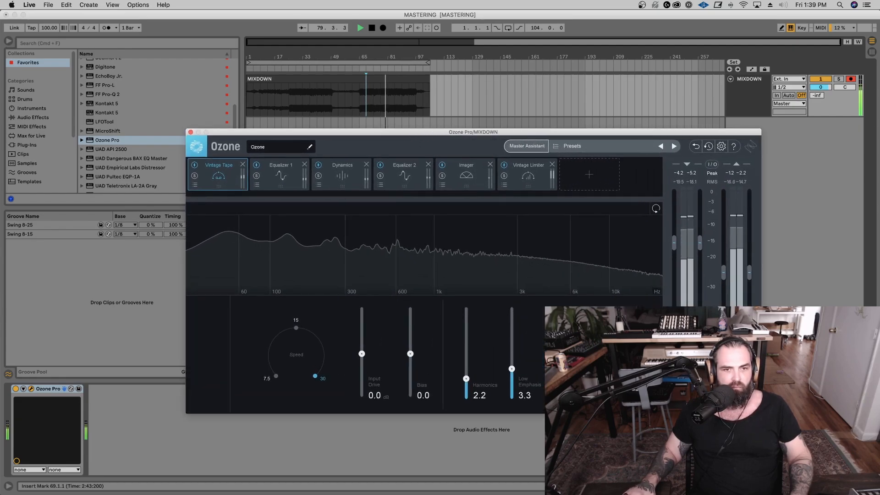
left_click_drag(366, 133, 350, 145)
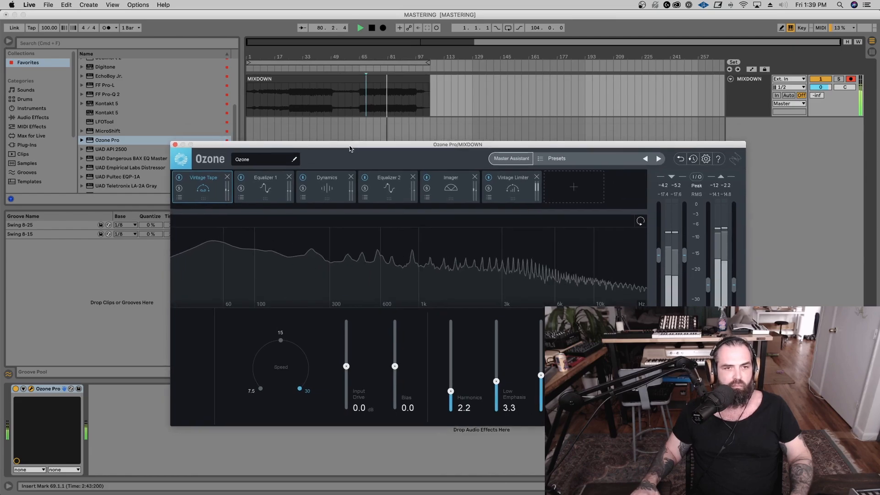
Audition the master from bars 5, 17 and 33, comparing the sound with Ozone bypassed and active
left_click(256, 104)
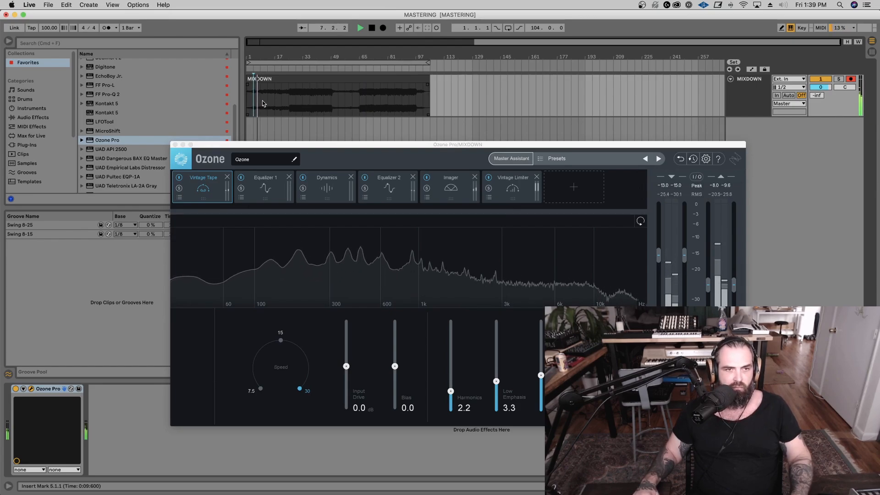
left_click(276, 103)
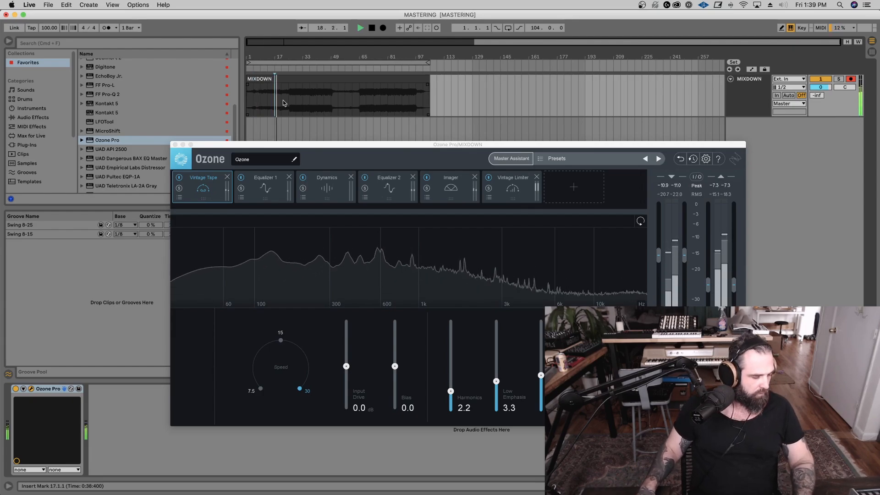
left_click(302, 102)
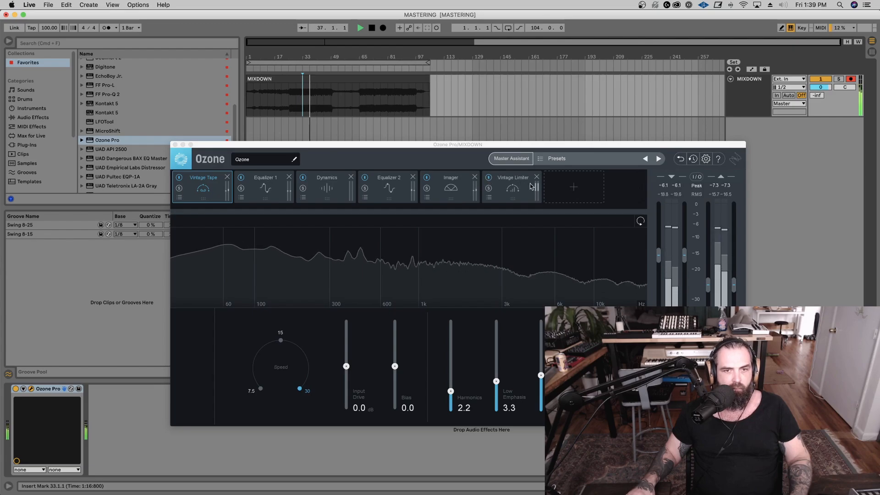
left_click(490, 190)
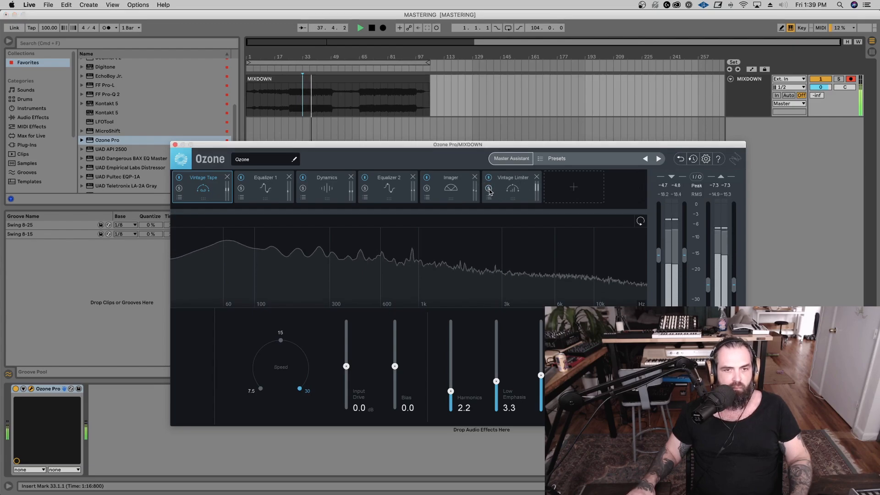
left_click(512, 159)
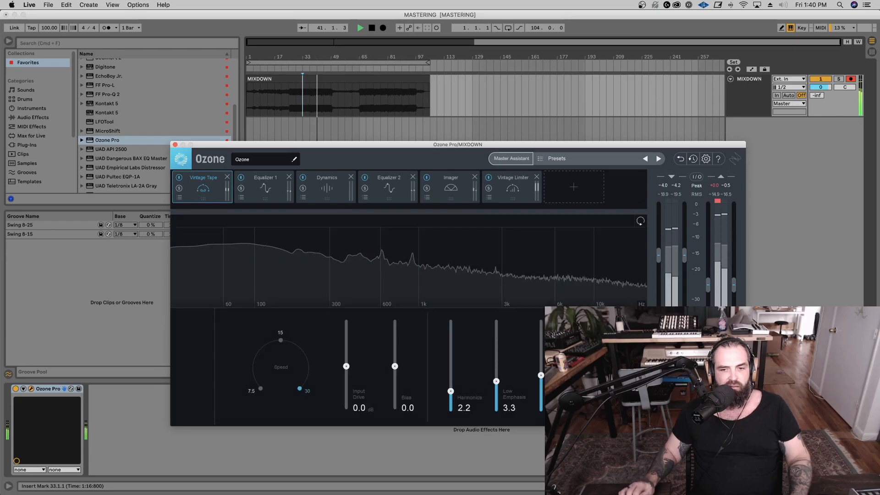
Compare the Ozone master with the bypassed signal from bar 69, continue listening from bar 89, and stop playback
left_click(369, 102)
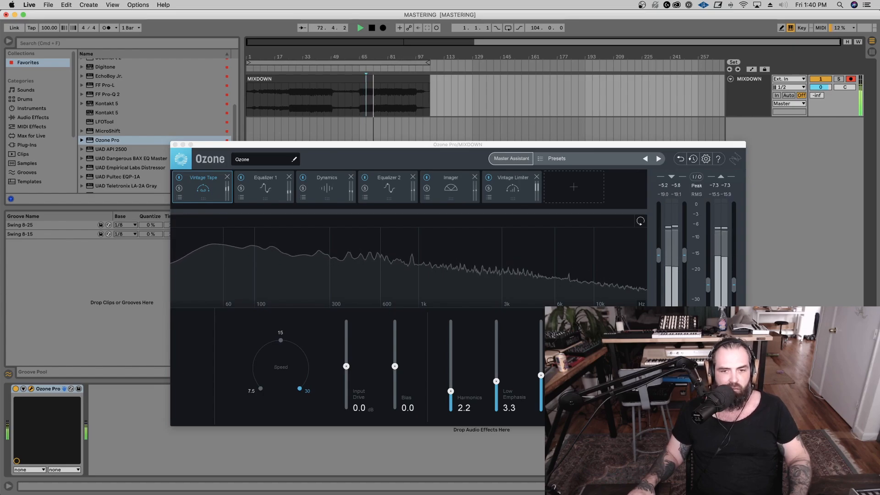
left_click(683, 408)
left_click(511, 158)
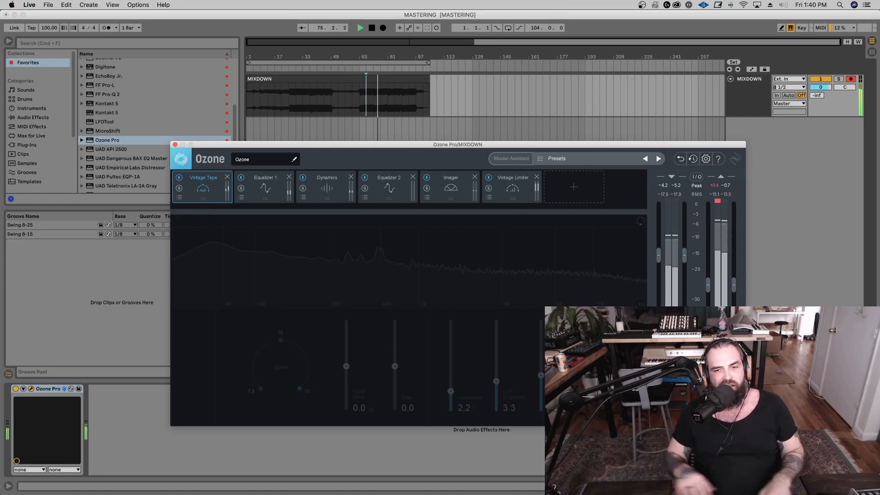
key("space")
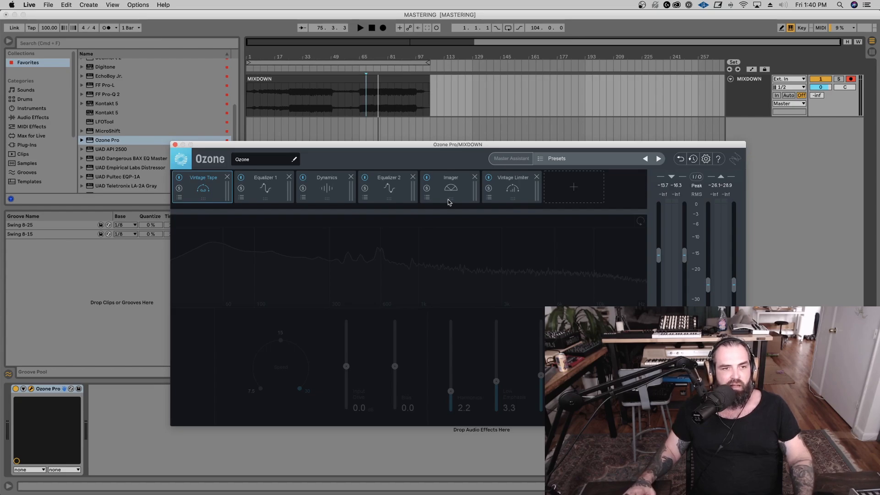
key("space")
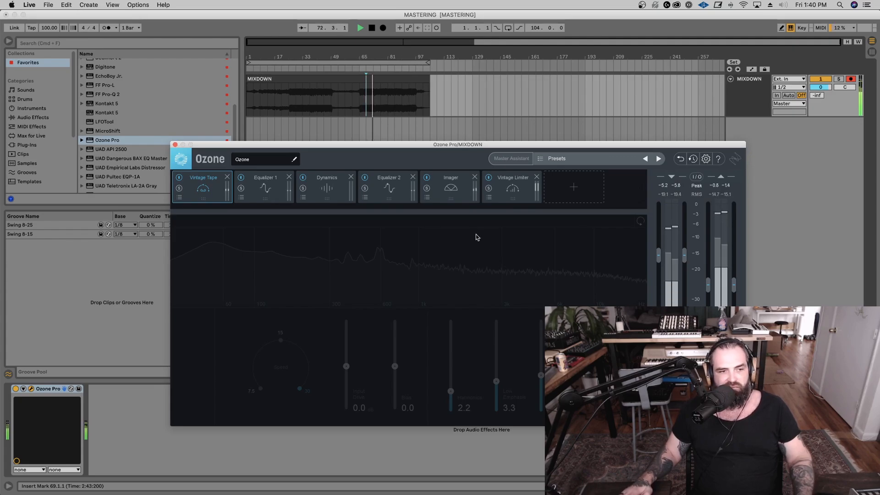
left_click(402, 99)
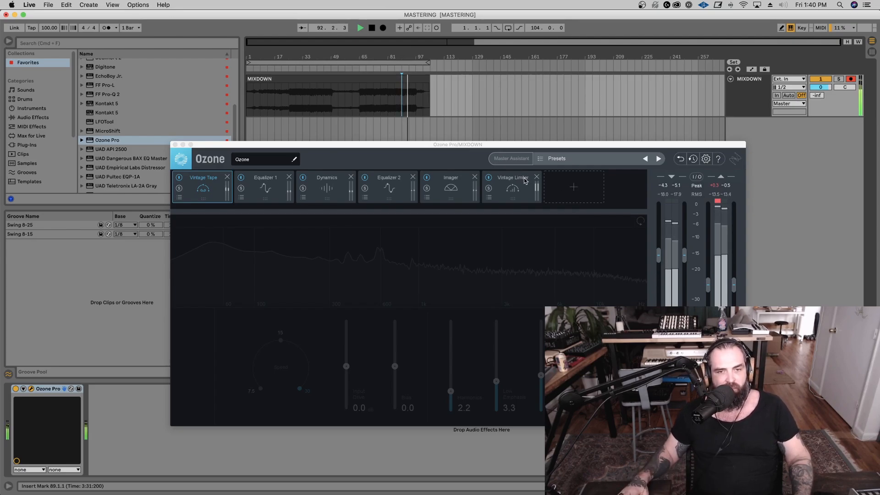
key("space")
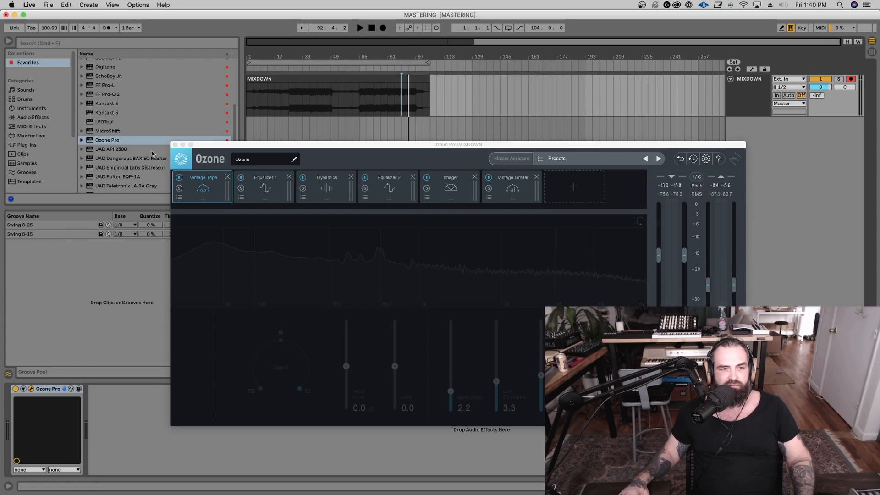
Close the Ozone window, turn off the existing Ozone Pro device, and add a second Ozone Pro after it on MIXDOWN
left_click(176, 145)
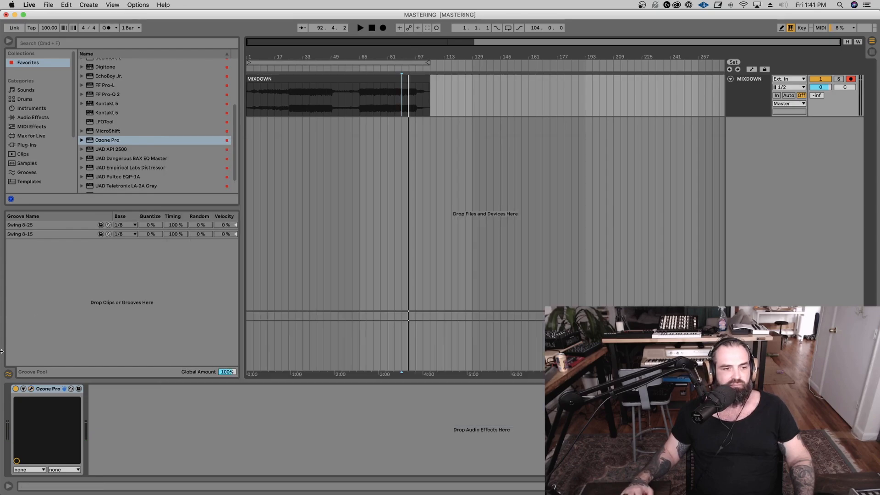
left_click(16, 389)
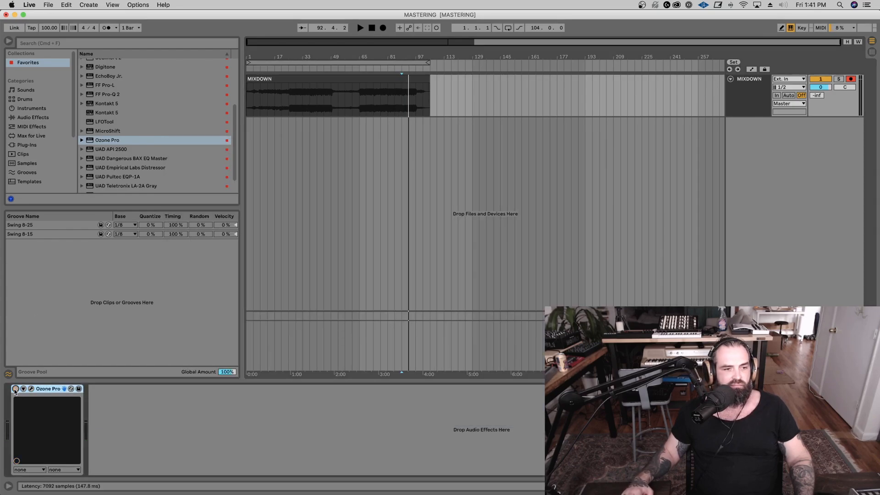
left_click(111, 141)
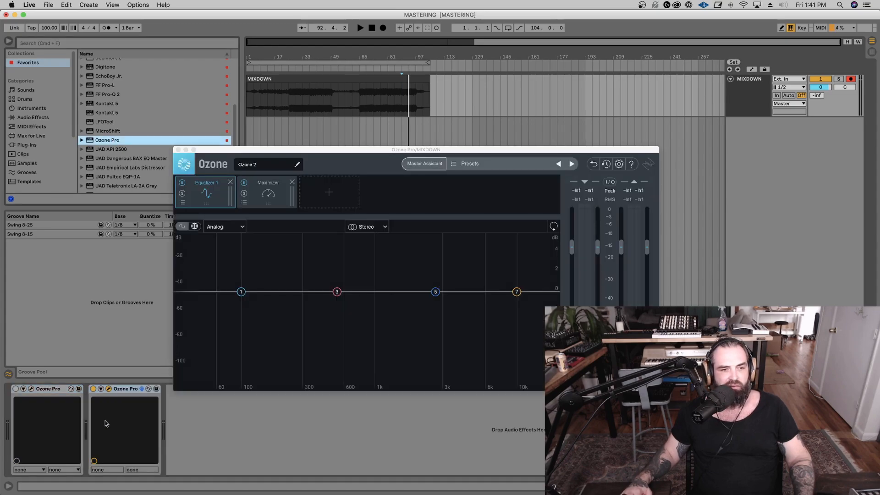
Set the arrangement loop to span bar 65 to bar 89 of the MIXDOWN clip
left_click(365, 94)
left_click_drag(249, 63, 357, 61)
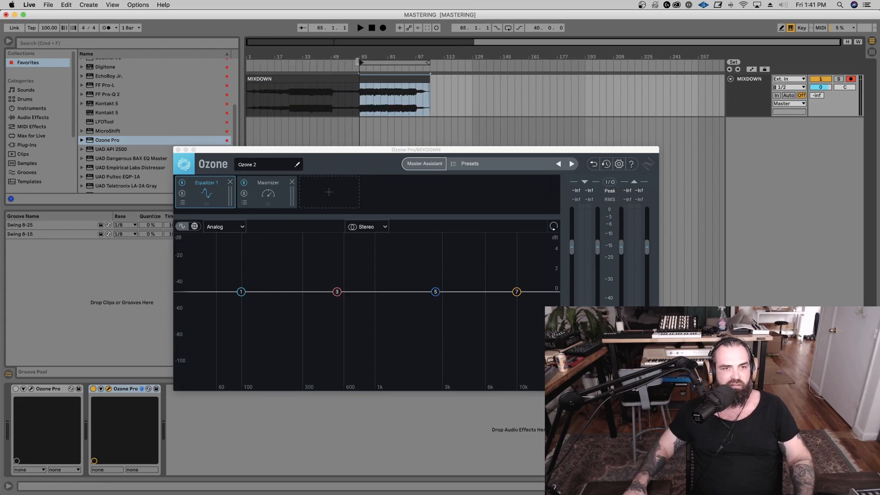
left_click_drag(428, 61, 401, 62)
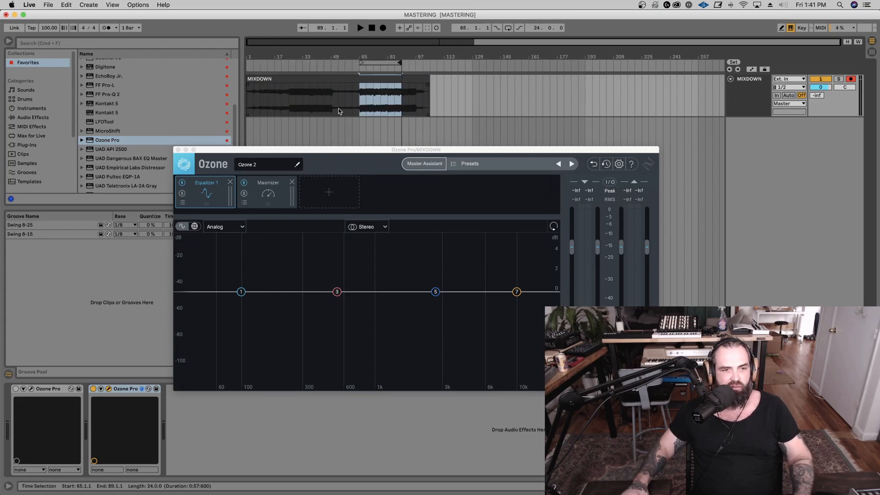
Run Master Assistant with Modern modules, Manual loudness, Medium intensity and Streaming destination while the track plays, and accept its suggestion
left_click(432, 169)
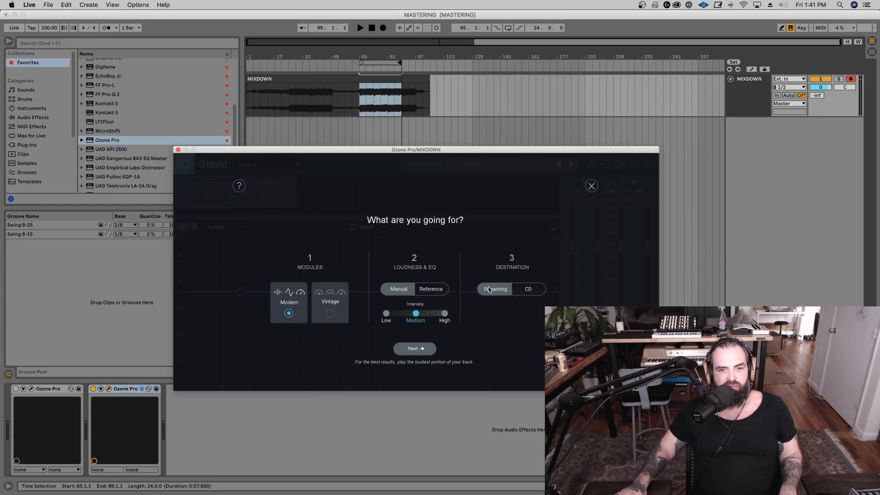
left_click(414, 349)
key("space")
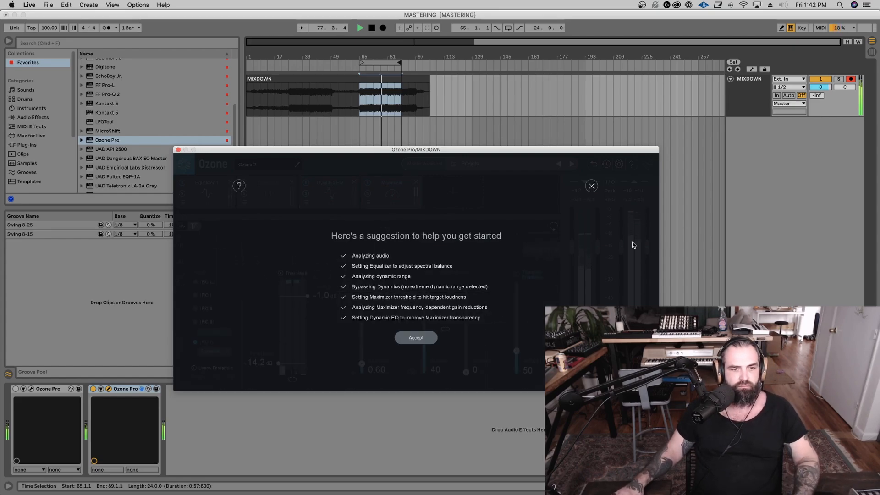
left_click(414, 339)
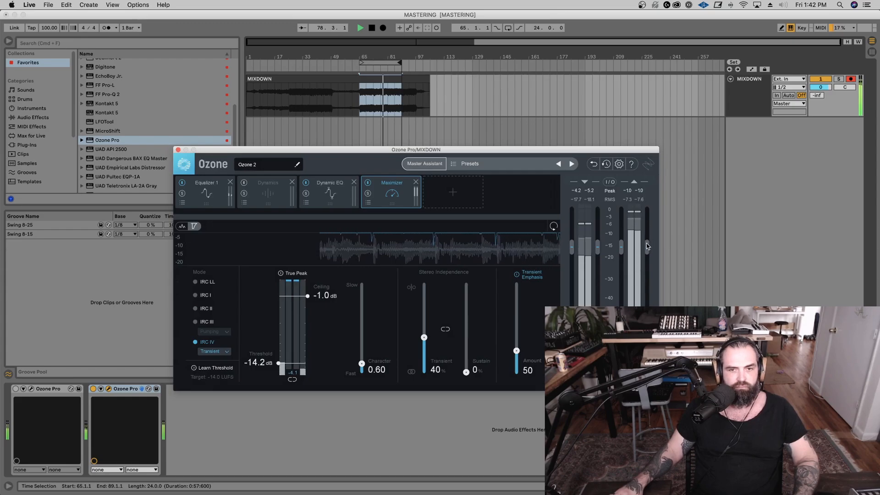
Lower the second Ozone's output level during playback, listen to the result, then stop playback and close its window
left_click_drag(647, 248, 648, 273)
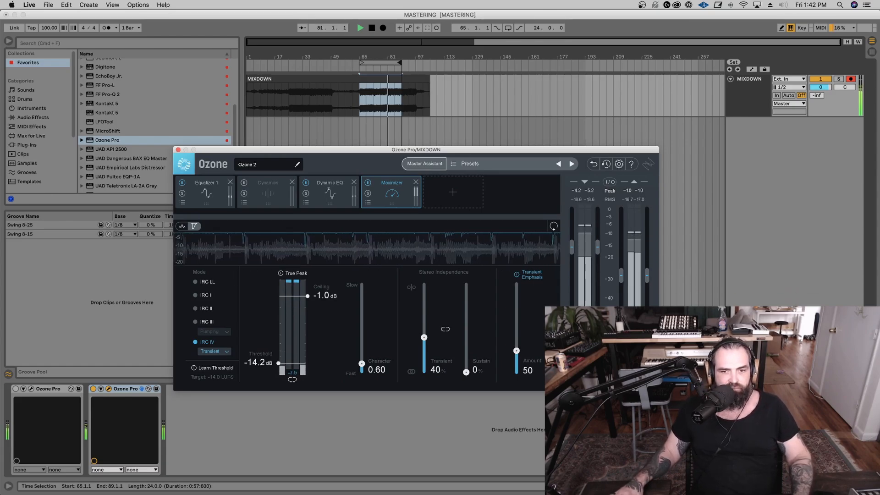
left_click(424, 164)
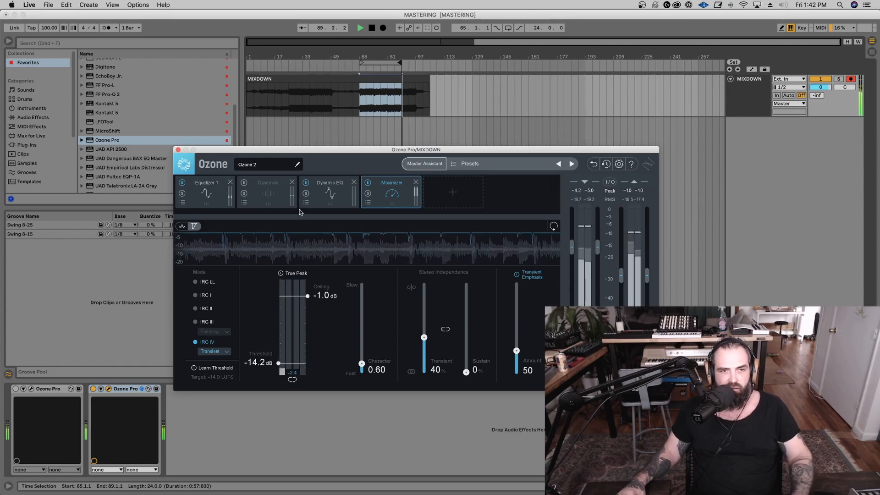
key("space")
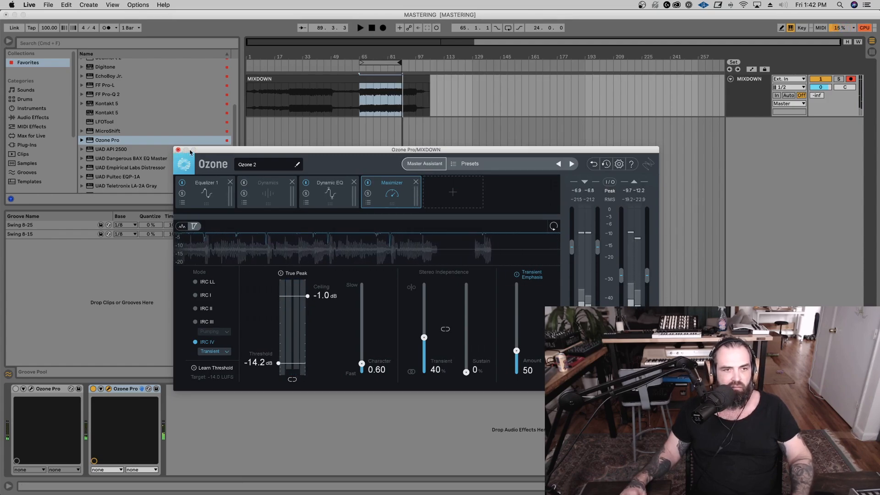
left_click(177, 149)
Turn off the second Ozone Pro, turn on the first one, and play the track from bar 73
left_click(93, 389)
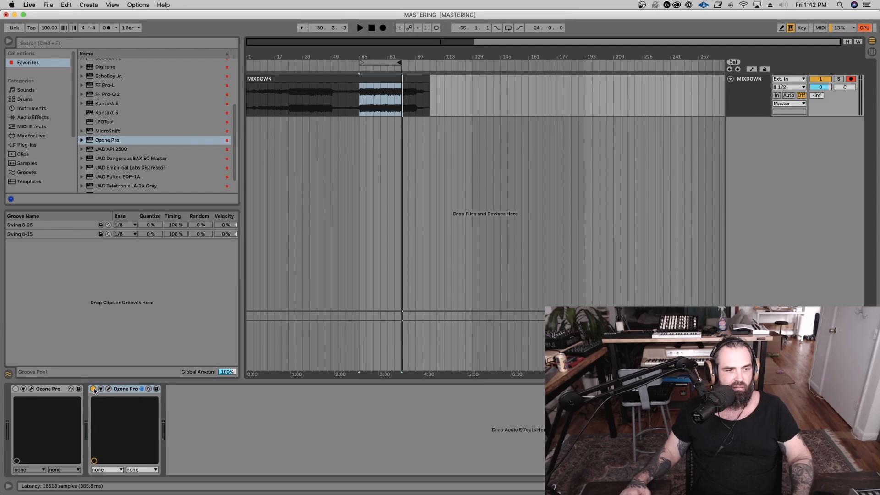
left_click(16, 388)
key("space")
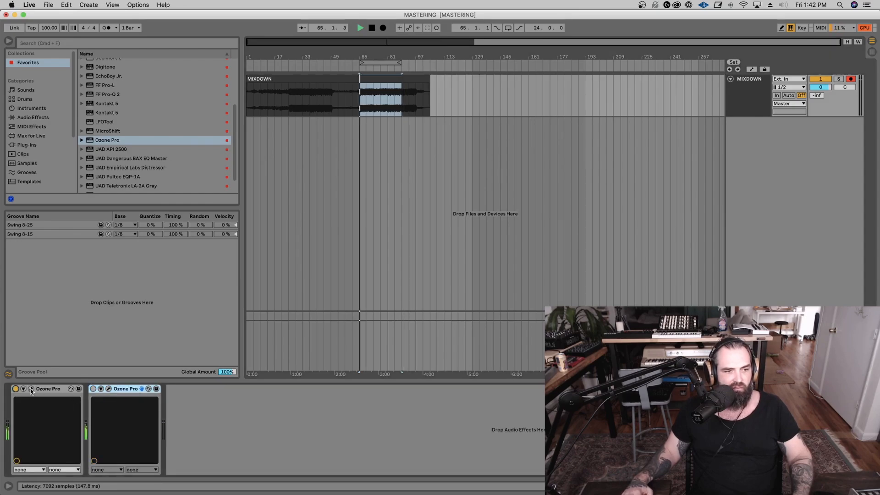
left_click(370, 98)
key("space")
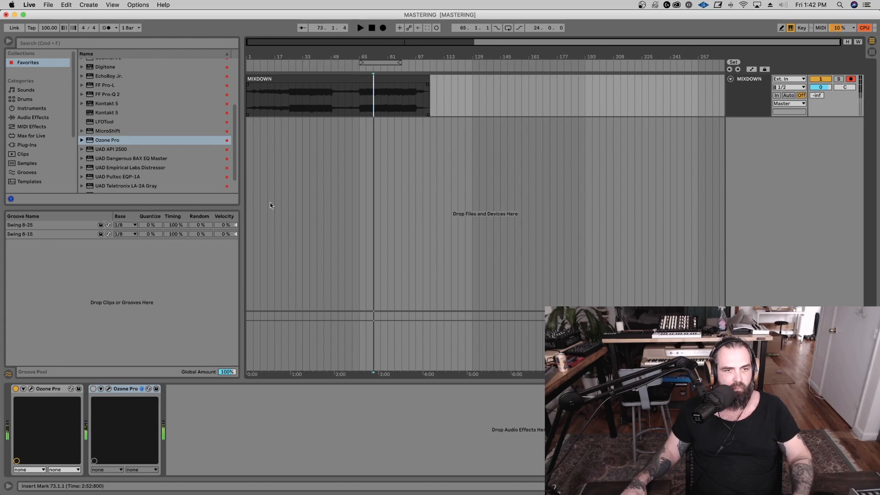
key("space")
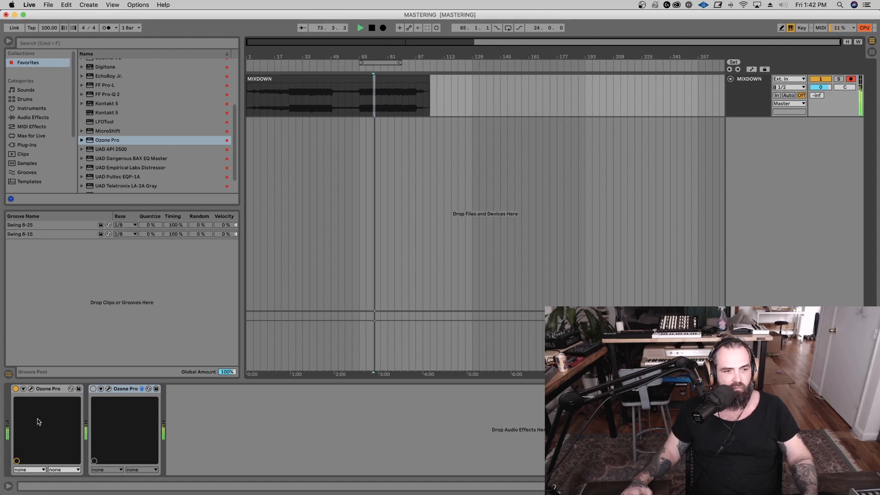
Open the first Ozone Pro's window to check its chain while listening, then stop playback and close it
left_click(31, 389)
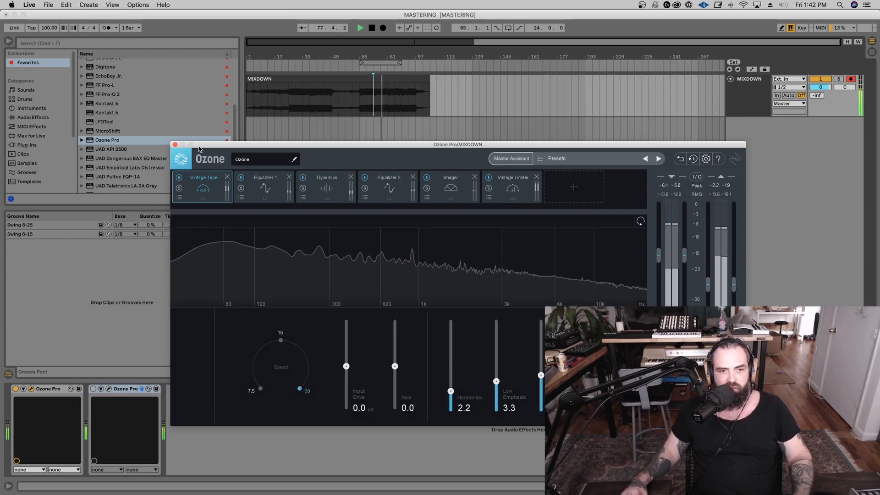
key("space")
left_click(175, 144)
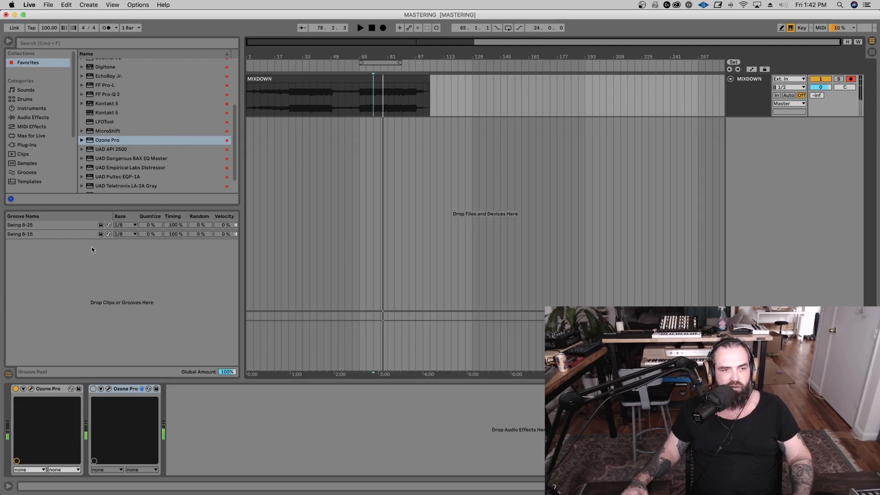
Switch back to the second Ozone Pro with the first one off, replay from bar 73, and open its window
left_click(93, 389)
key("space")
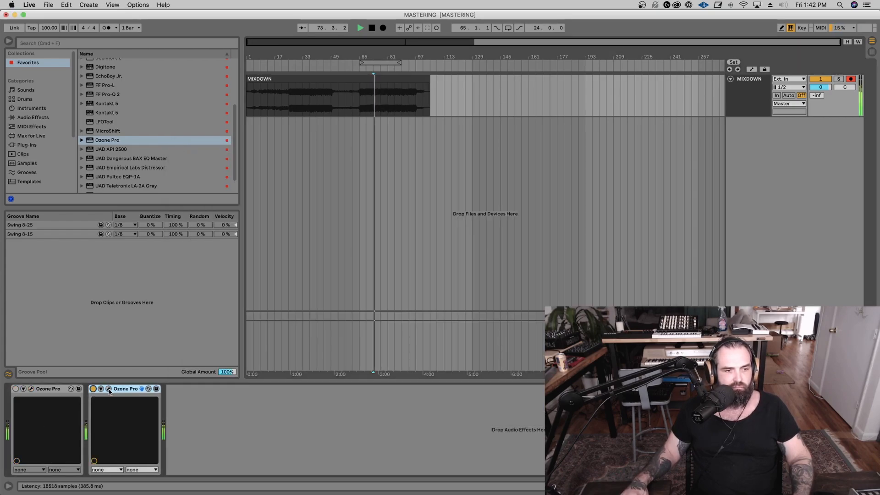
left_click(109, 389)
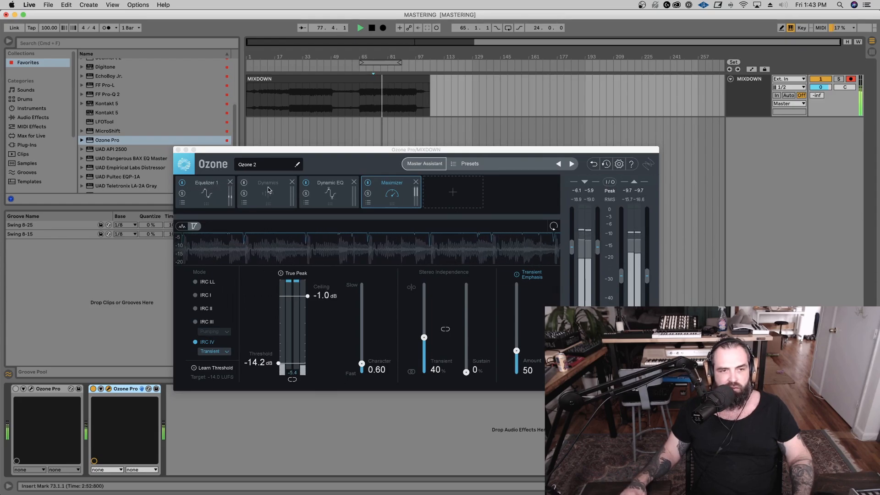
Review the Dynamics, Dynamic EQ and Maximizer modules during playback, then stop playback and close the Ozone window
left_click(244, 185)
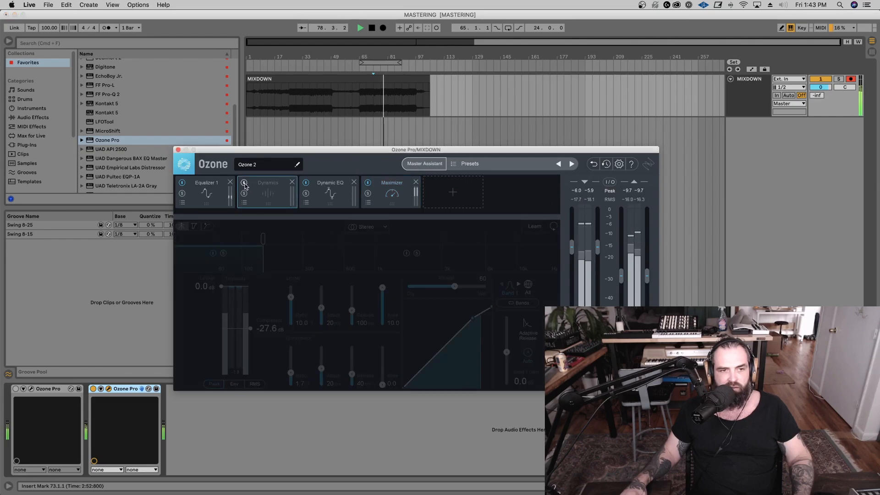
left_click(330, 185)
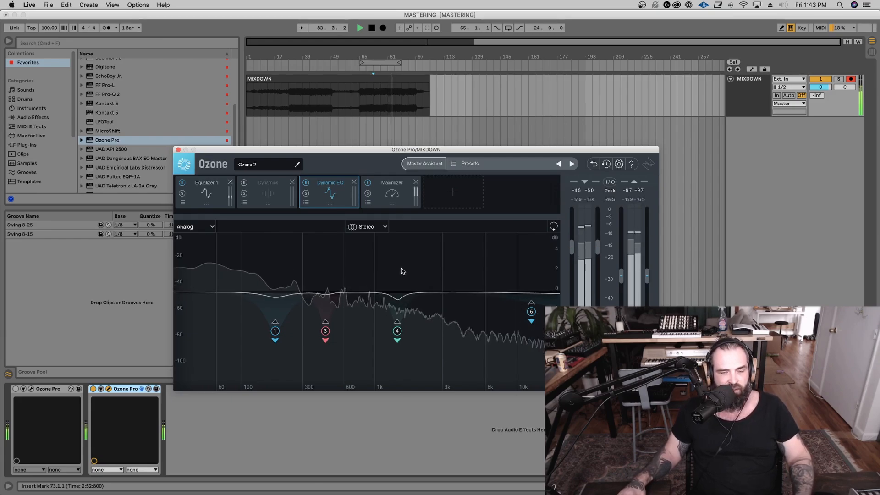
left_click(387, 195)
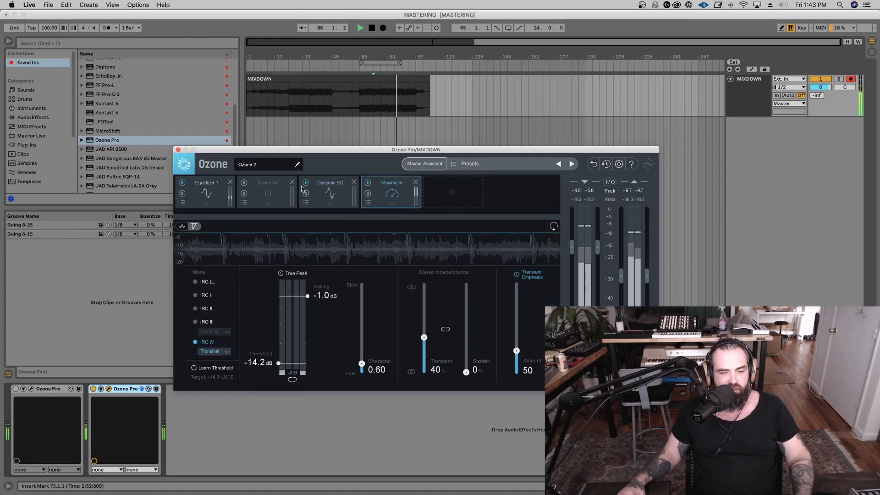
key("space")
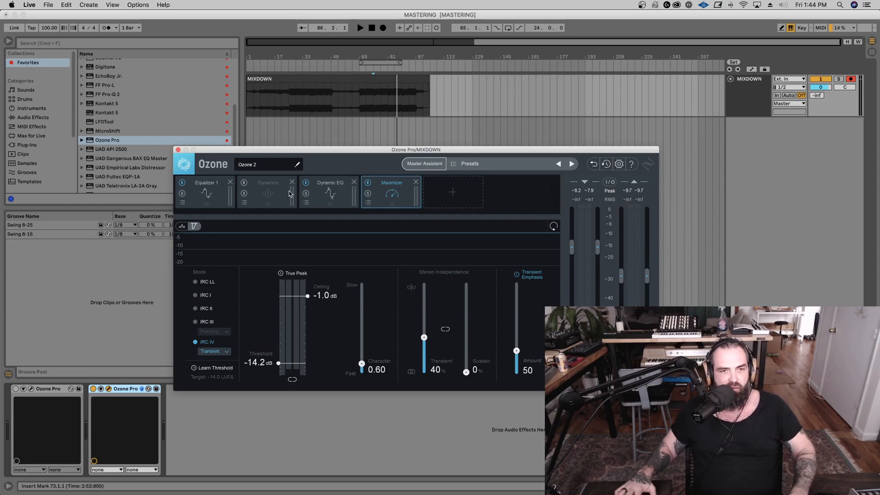
left_click(506, 113)
left_click(178, 150)
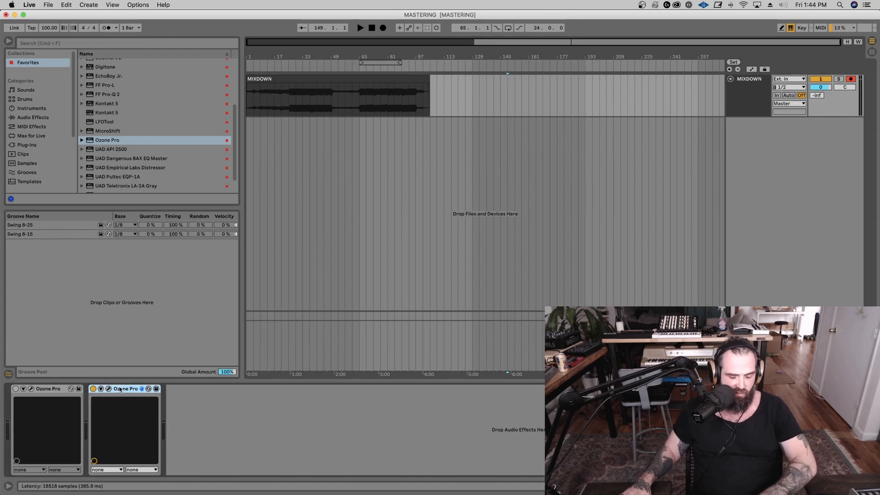
Delete the second Ozone Pro from the MIXDOWN track, turn the first one back on, and briefly audition the track from bar 73
key("Delete")
left_click(16, 389)
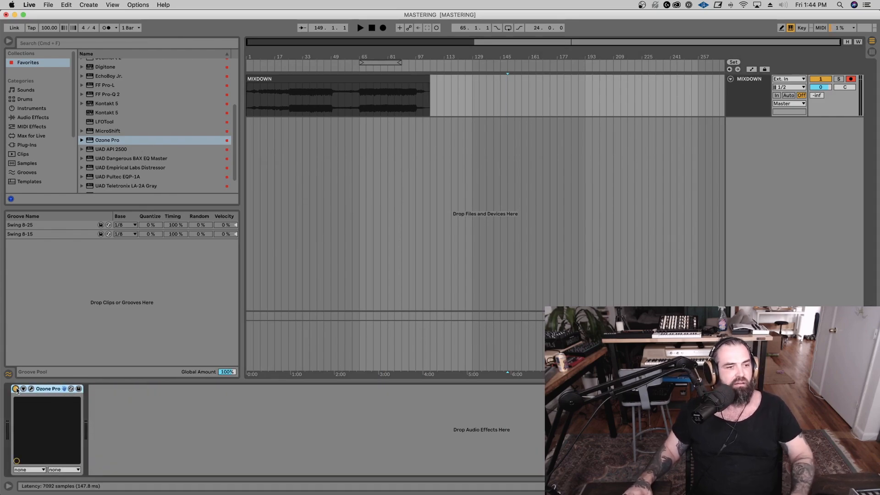
left_click(373, 105)
key("space")
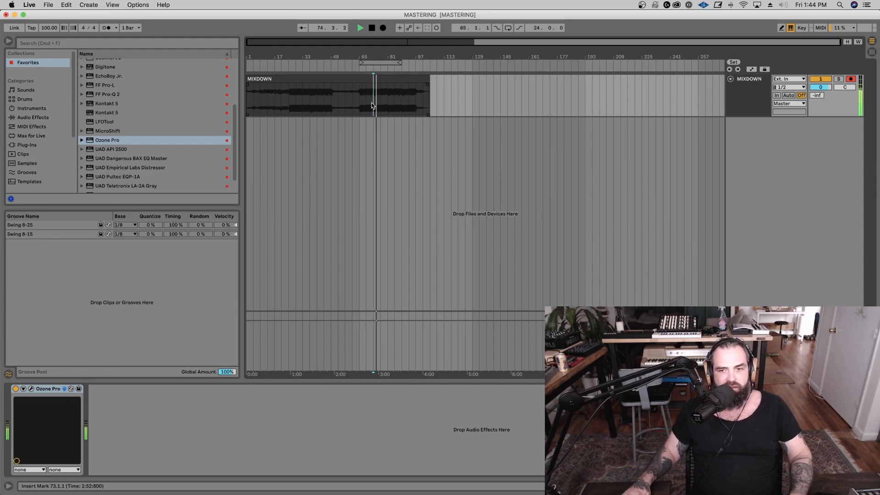
key("space")
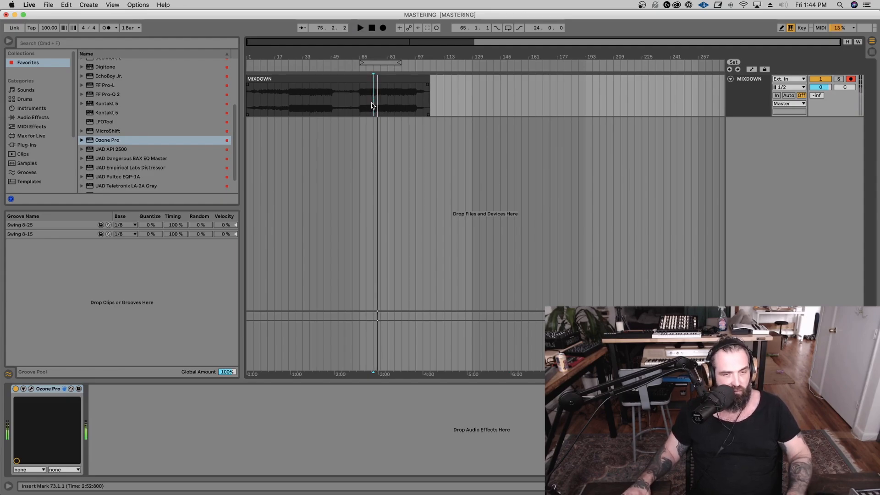
Open the remaining Ozone Pro's window, move it clear of the webcam area, and play the track from bar 73 again
key("Tab")
key("Tab")
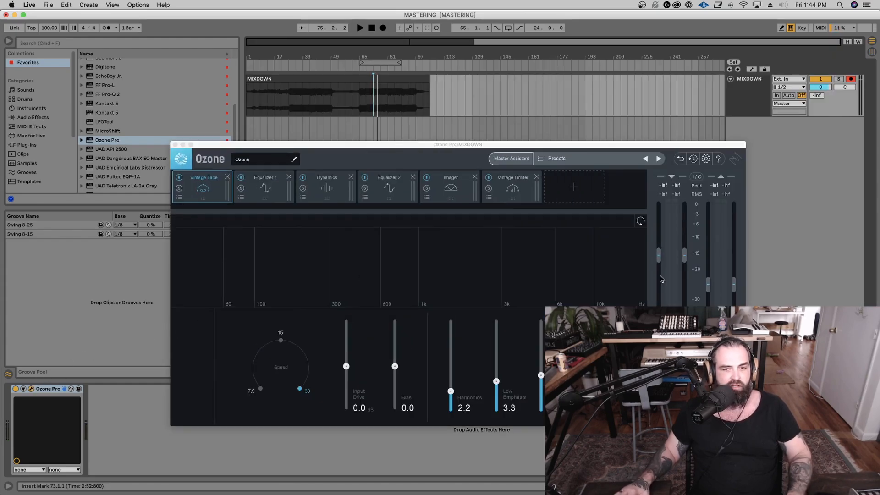
left_click_drag(641, 149, 583, 86)
key("space")
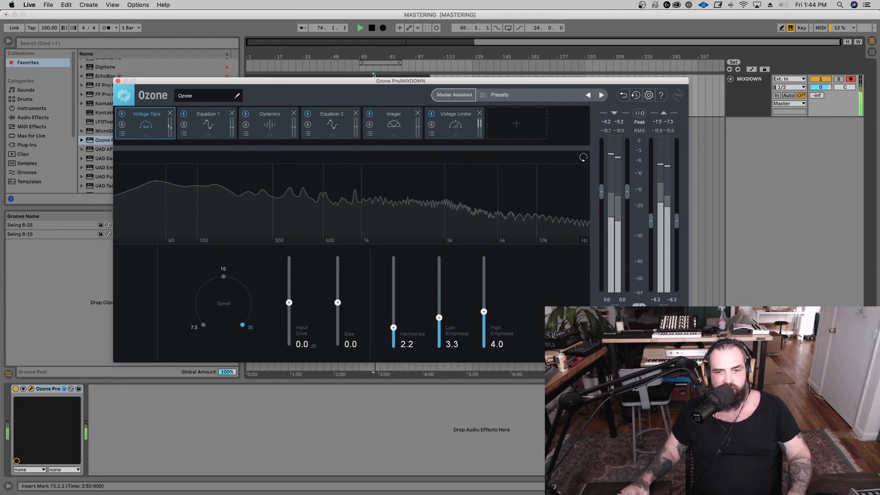
Open Codec Preview in Ozone, audition the MP3 format at 128 kbps, and turn off Solo Artifacts
left_click(617, 345)
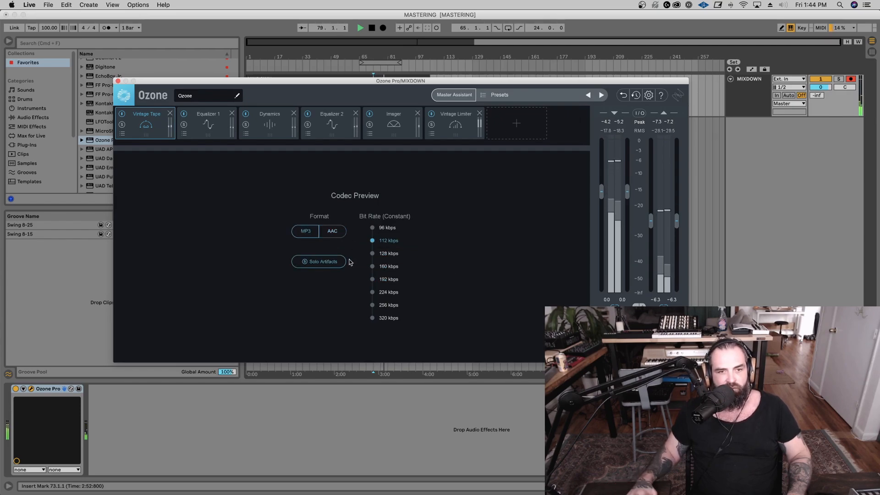
left_click(372, 253)
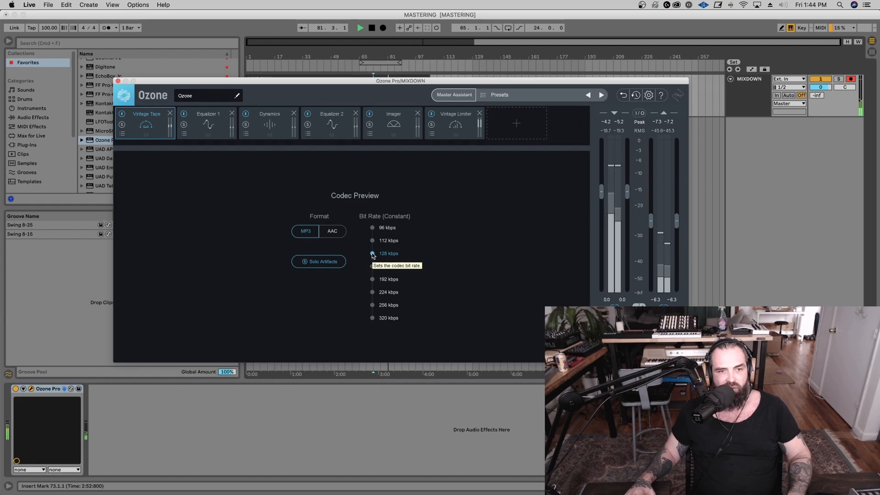
left_click(316, 262)
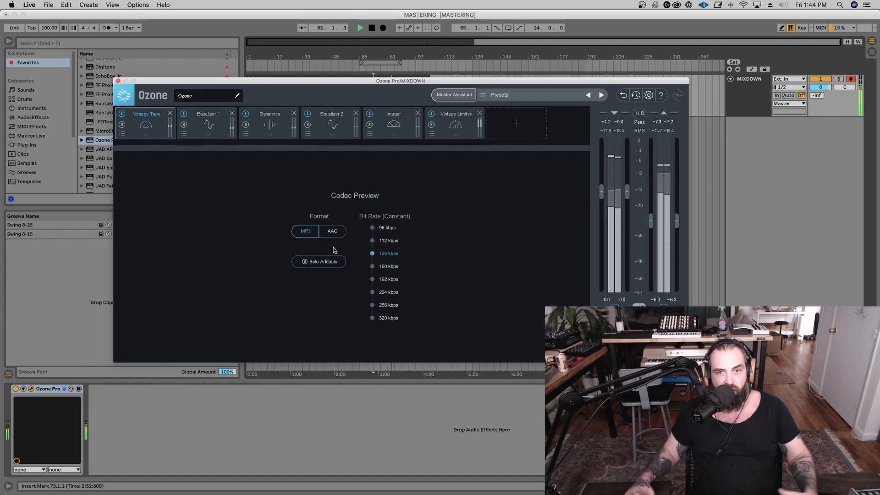
Close Codec Preview, return to the Vintage Tape module's view, and stop playback
left_click(613, 337)
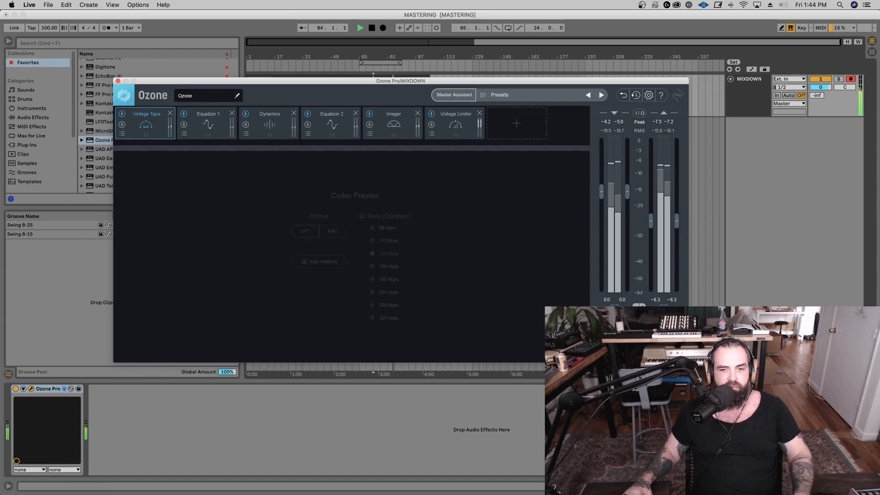
left_click(635, 338)
left_click(628, 352)
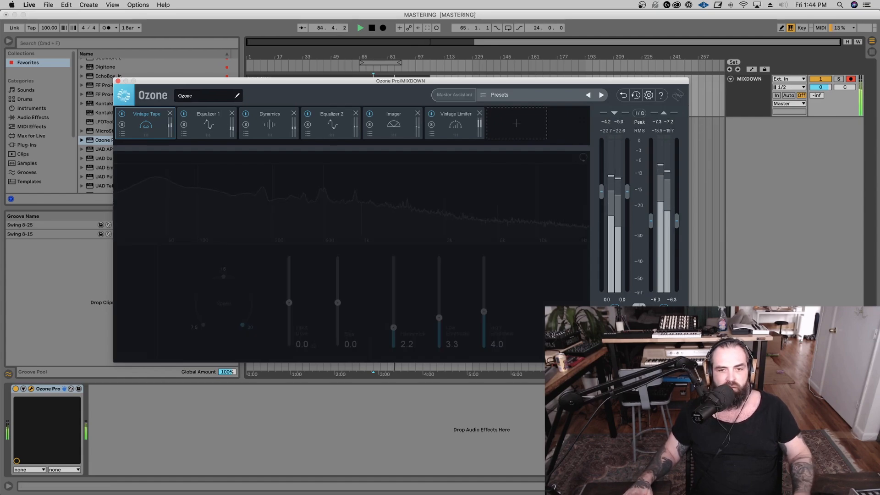
left_click(628, 352)
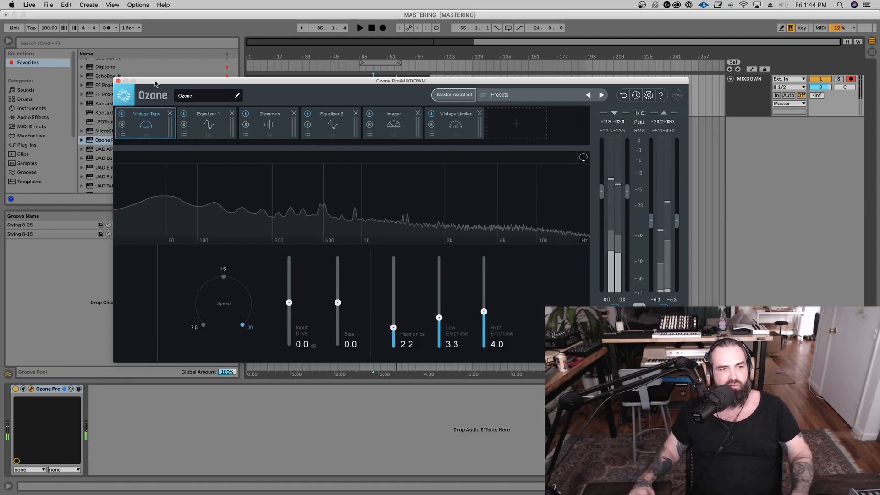
Place the insert marker at bar 53 on the MIXDOWN track and close the Ozone window
left_click_drag(164, 84, 229, 284)
left_click(337, 99)
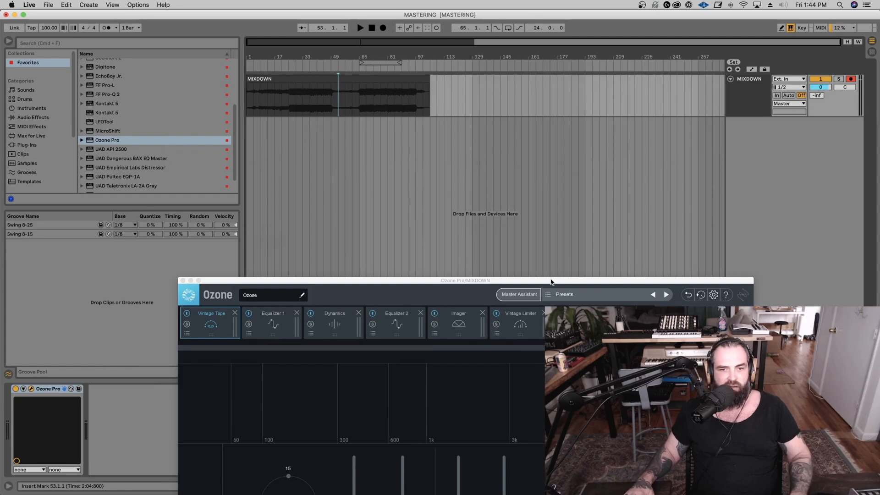
left_click_drag(551, 282, 545, 81)
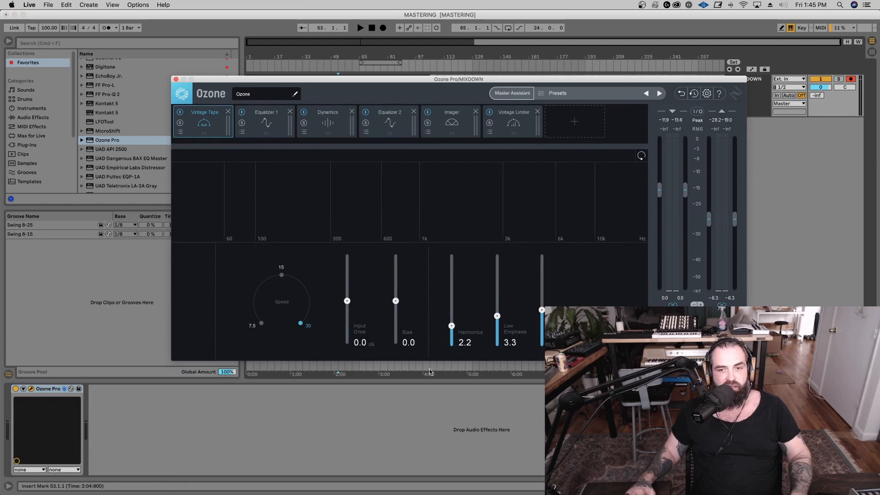
left_click(176, 80)
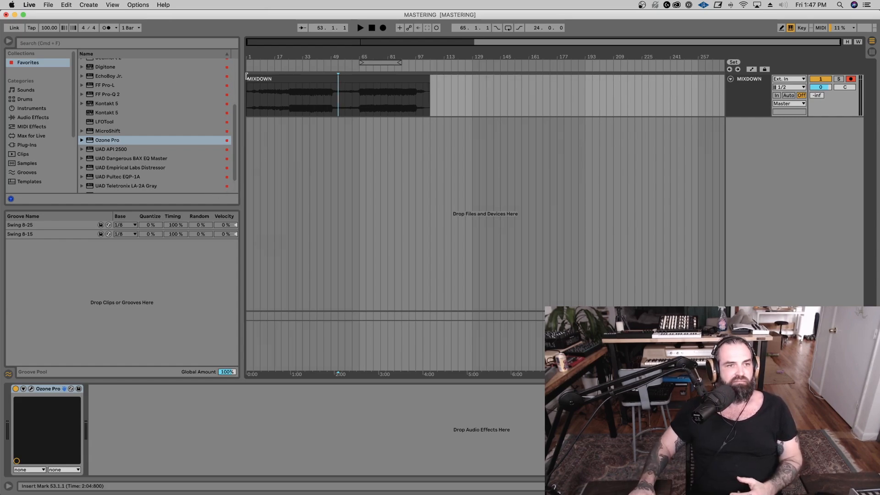
mouse_move(274, 19)
left_mouse_down()
mouse_move(320, 3)
mouse_move(286, 27)
mouse_move(284, 12)
left_mouse_up()
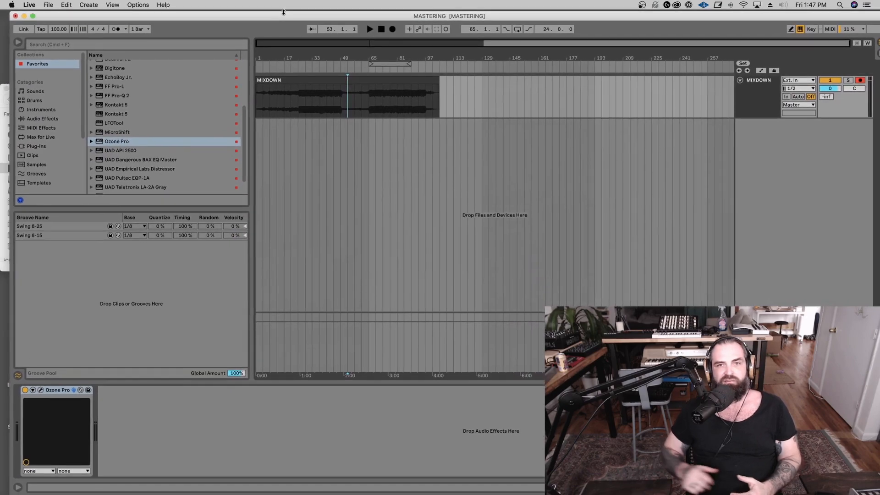